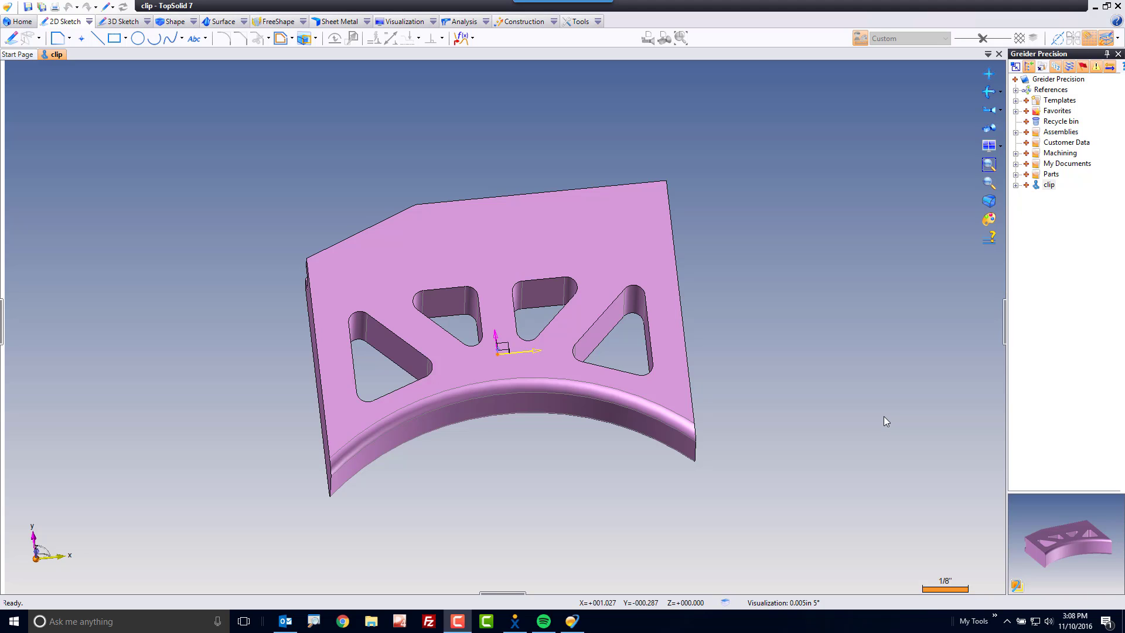
Orbit the view to look at the clip bracket from another angle
middle_drag(758, 344, 758, 344)
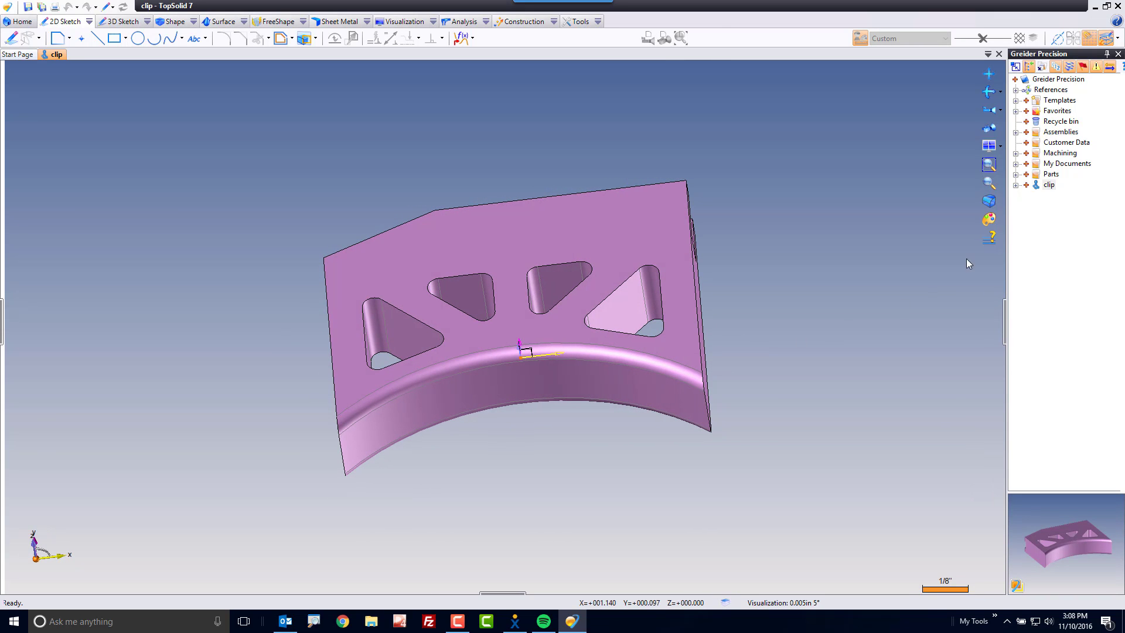
Start a machined-part setup for clip from the default template and open Finishes/stocks
right_click(1049, 185)
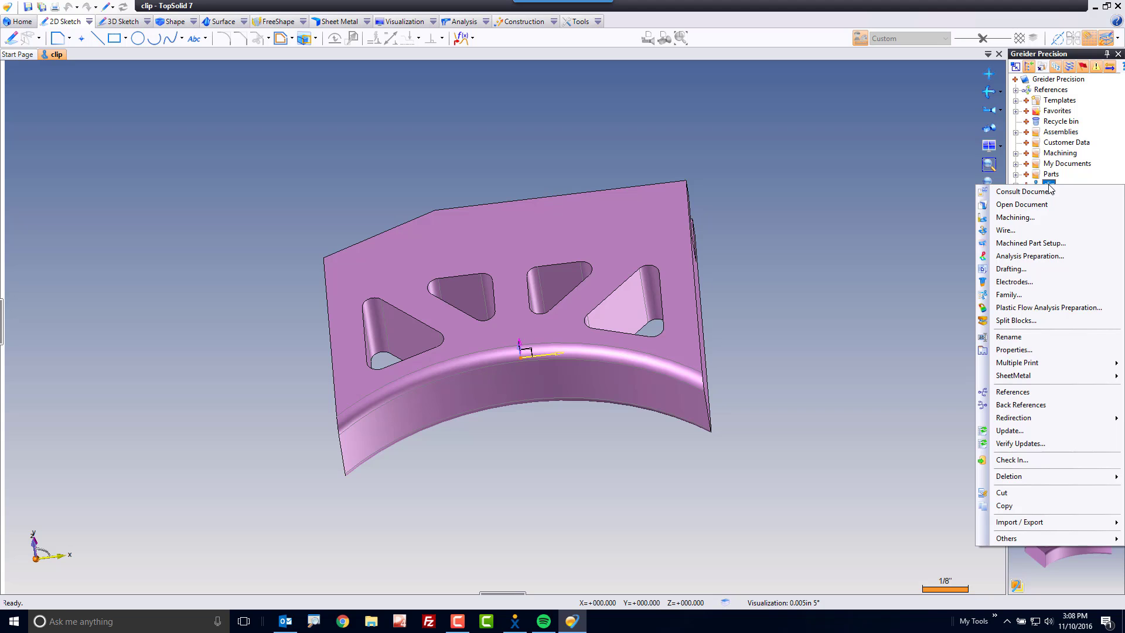
click(1059, 244)
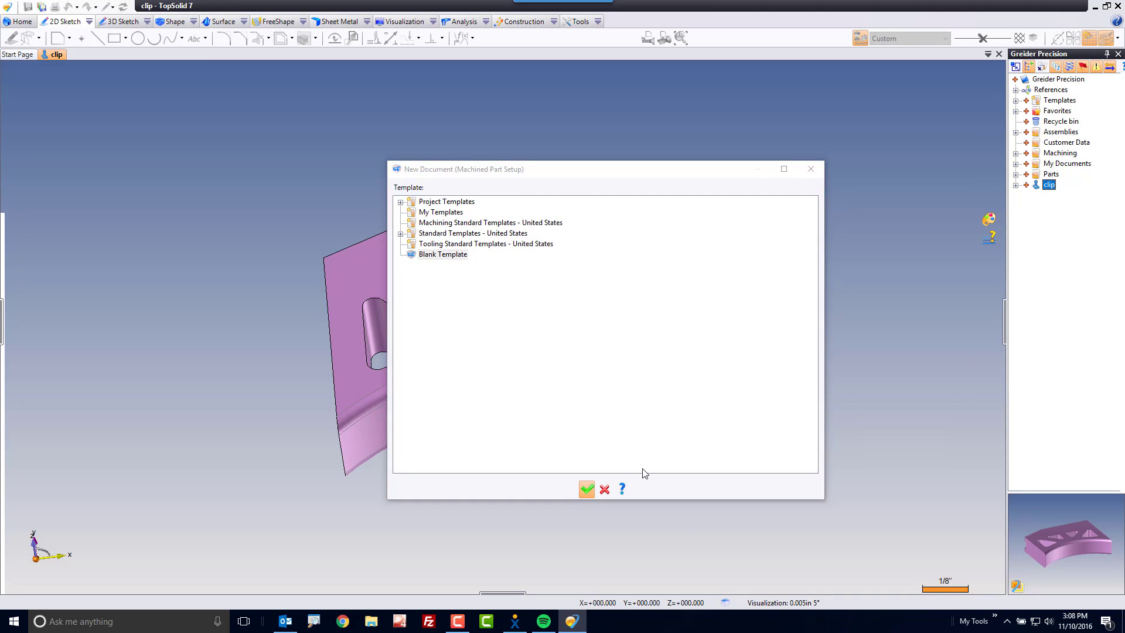
click(587, 488)
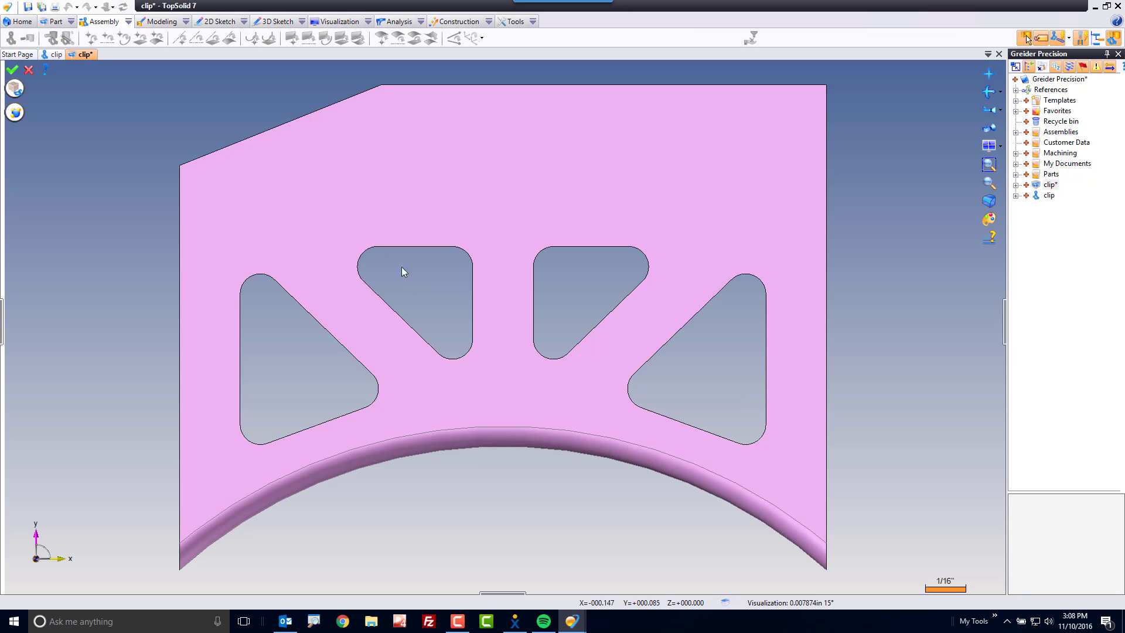
scroll(568, 321, down, 2)
scroll(568, 321, down, 2)
click(17, 86)
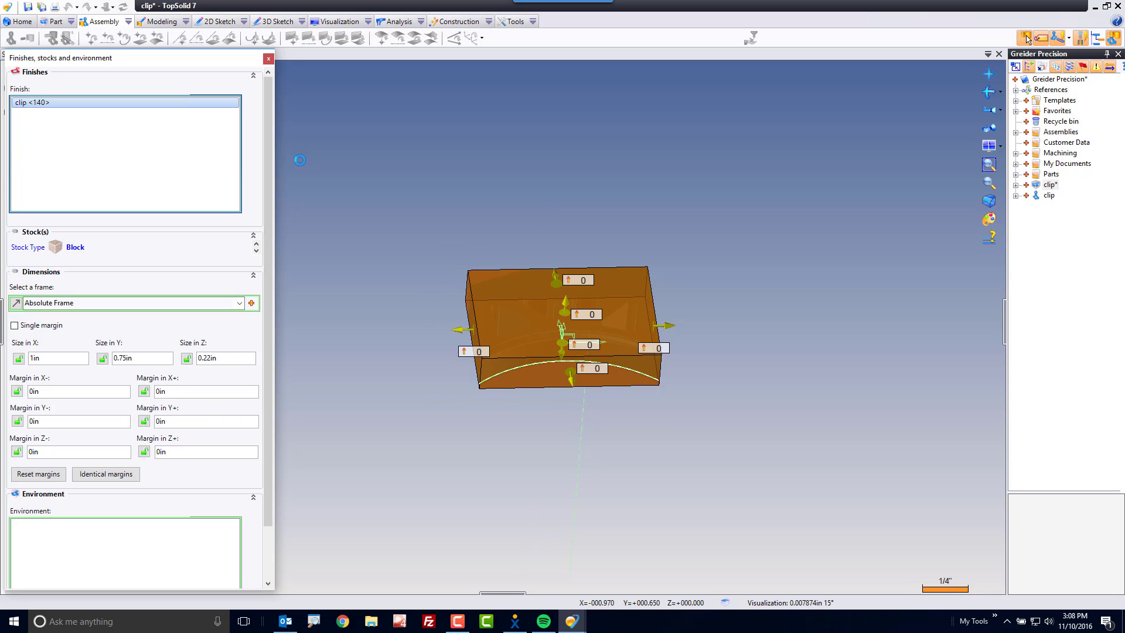
Stretch the stock along X into a bar with an 11 in X+ margin
drag(668, 328, 936, 322)
scroll(388, 414, down, 2)
scroll(390, 412, down, 3)
drag(546, 389, 968, 364)
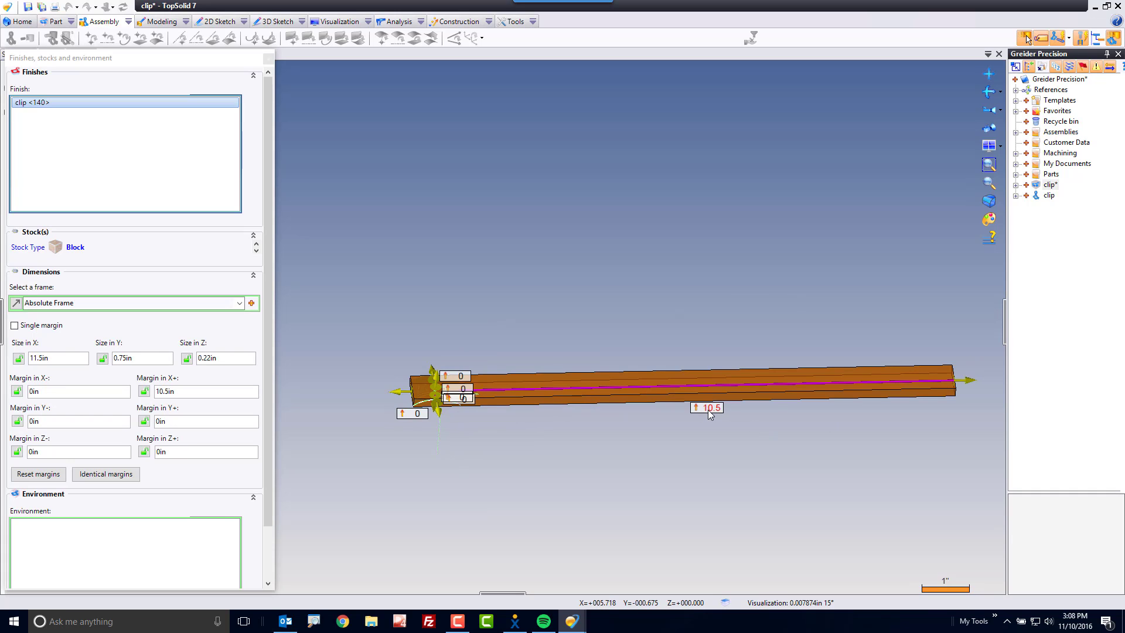
click(714, 409)
text(11)
key(Return)
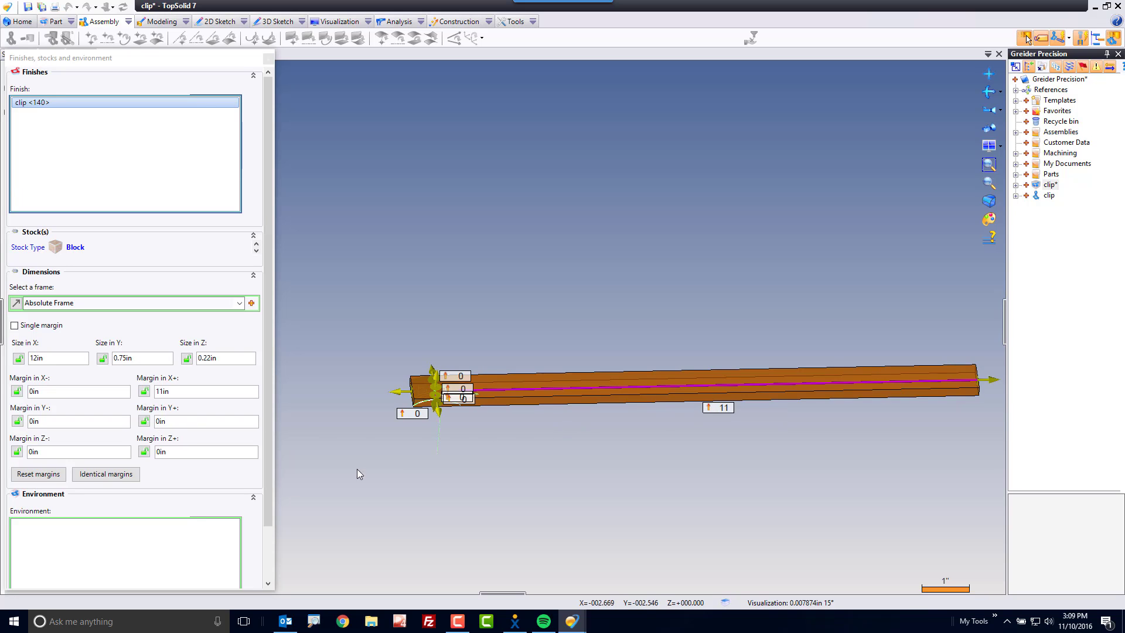
Set the Y-, Y+ and X- stock margins to 0.125 in each
scroll(410, 389, up, 3)
scroll(410, 389, up, 2)
click(534, 422)
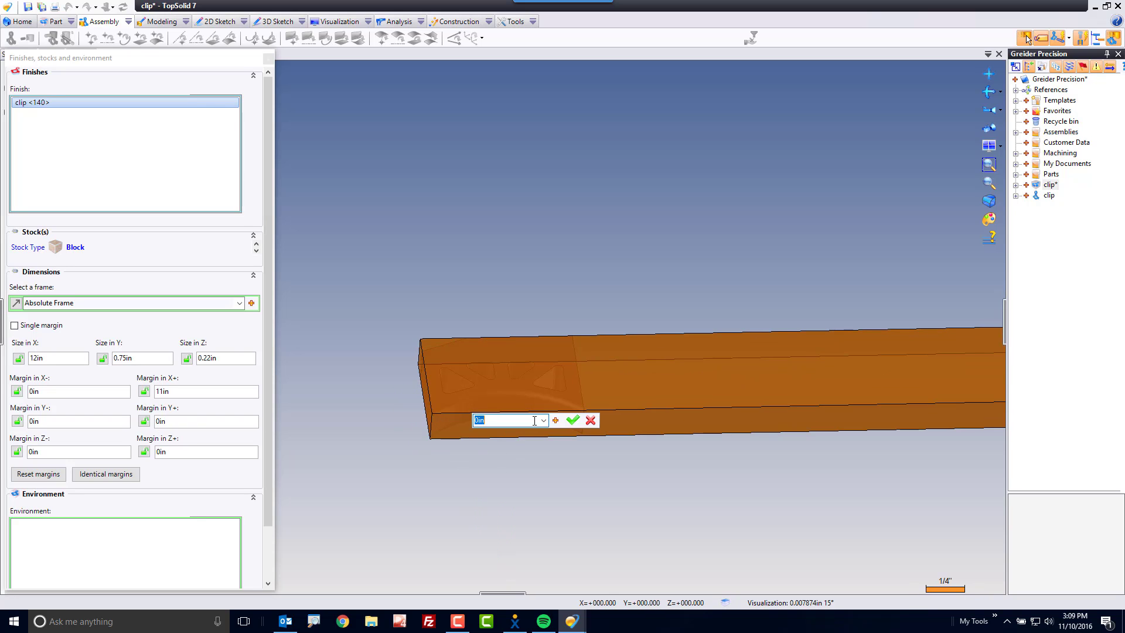
text(0.125)
key(Return)
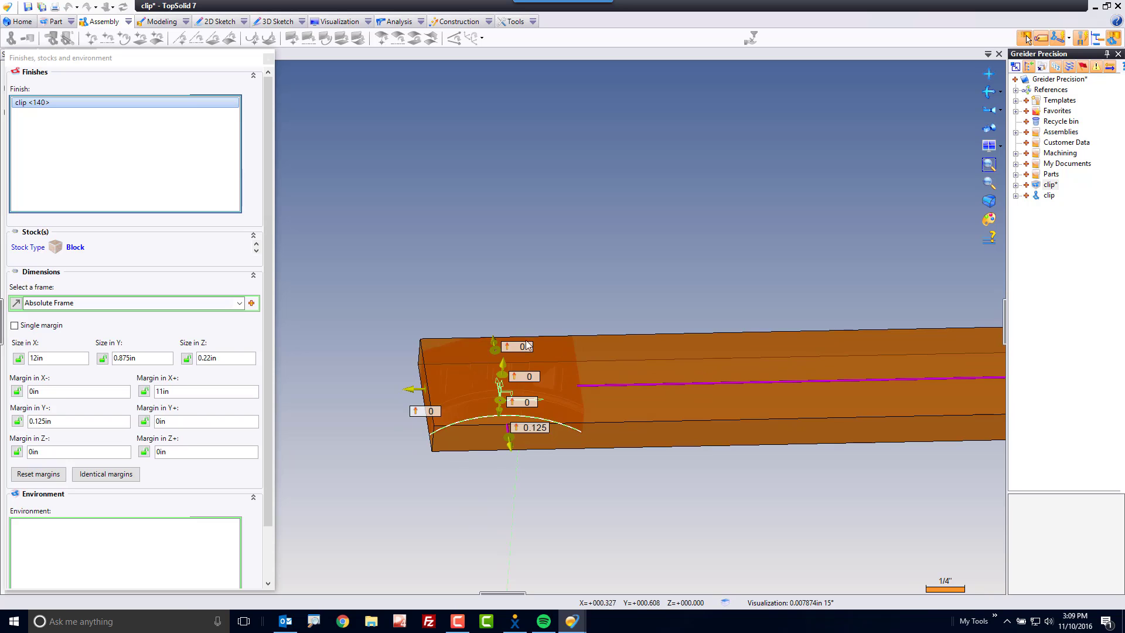
click(516, 347)
text(0.125)
key(Return)
click(432, 412)
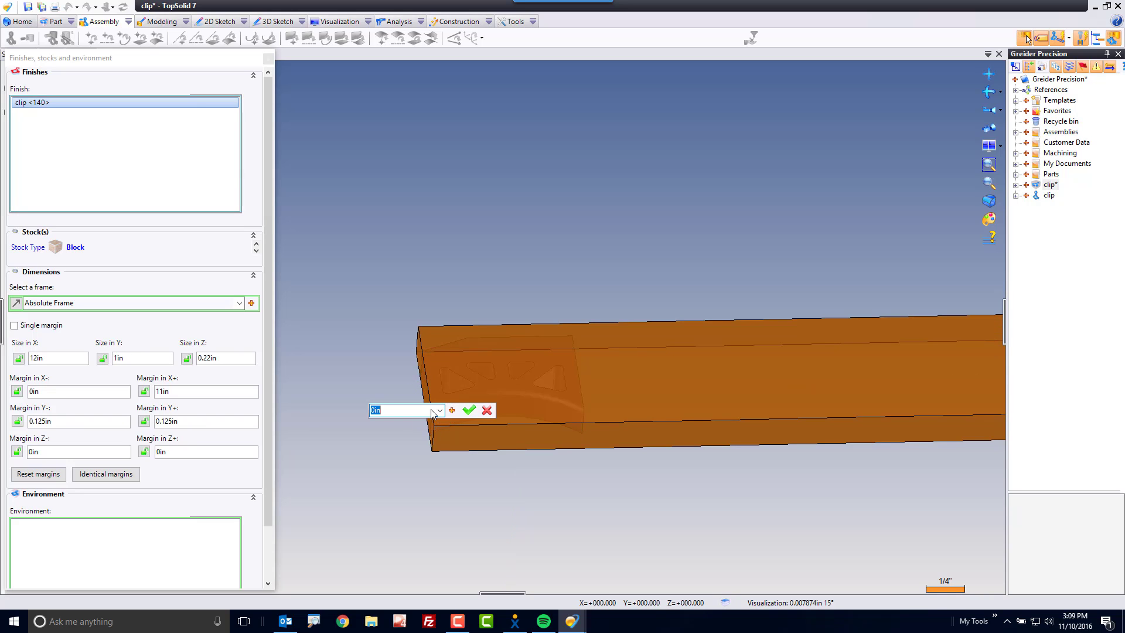
text(0.125)
key(Return)
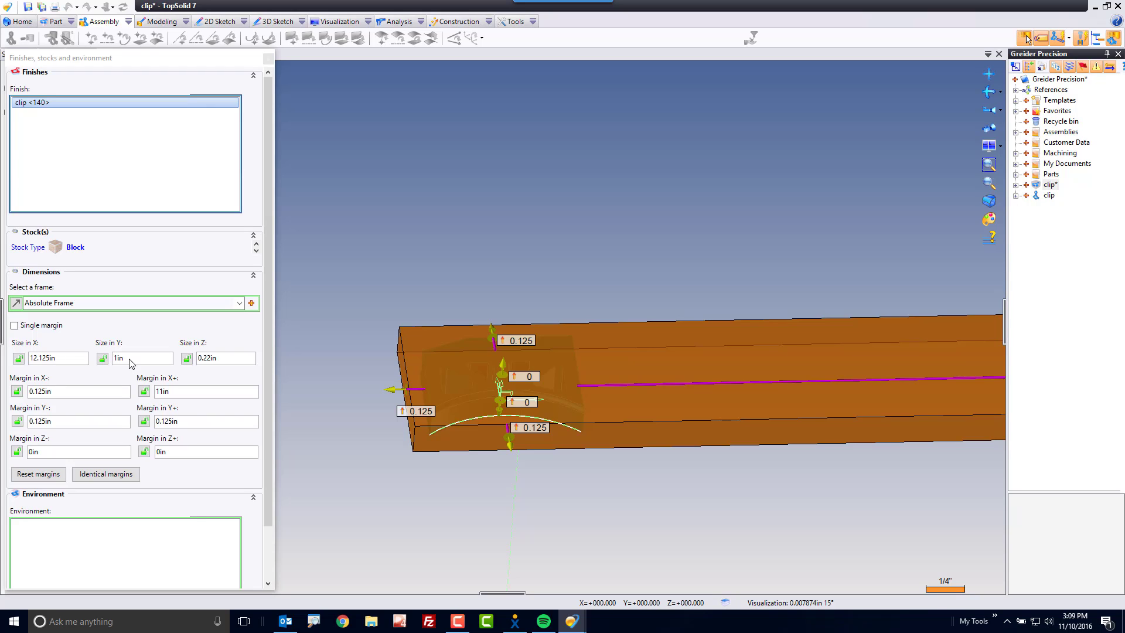
Set the stock Size Z to 0.25 in and close the stock settings
click(223, 358)
text(0.25)
key(Tab)
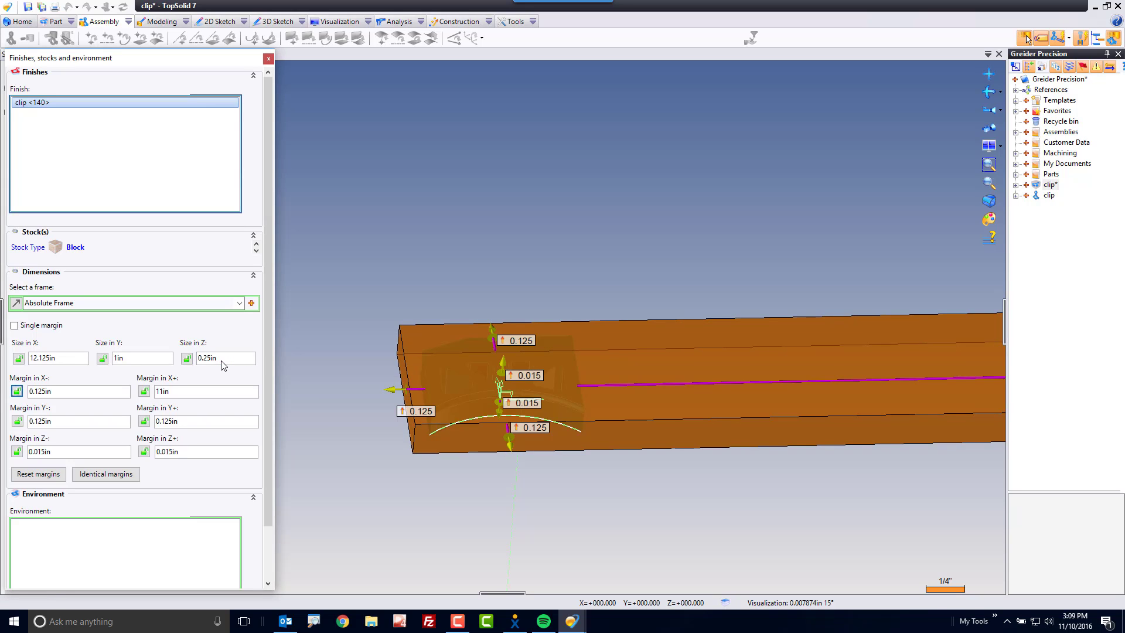
right_click(376, 241)
click(380, 245)
Confirm the machined part setup and save it with Ctrl+S
click(17, 71)
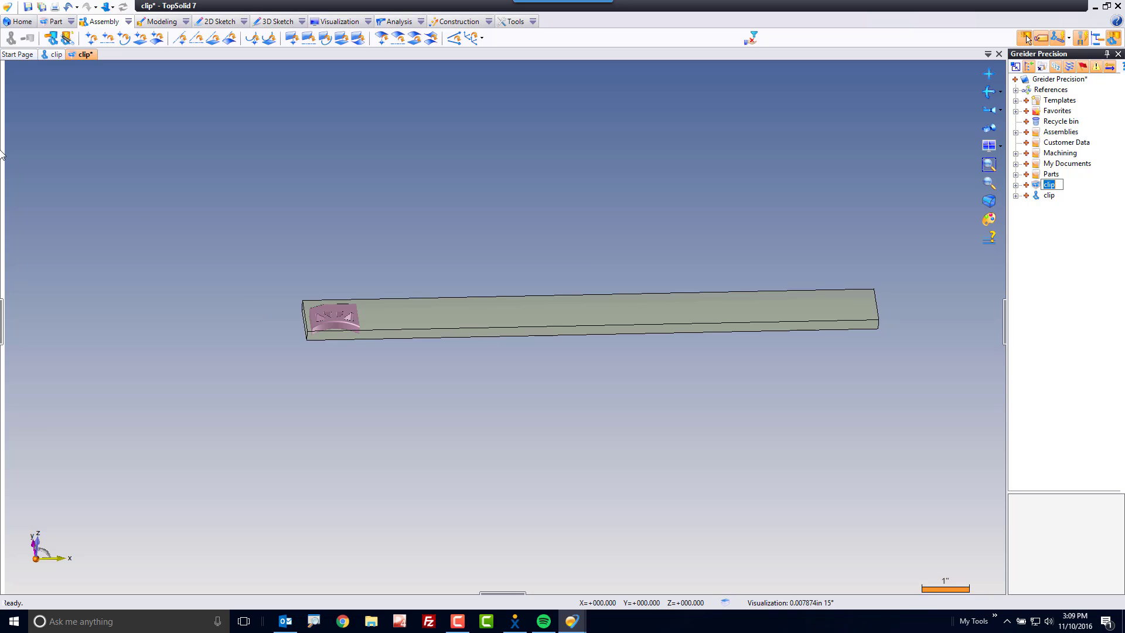
key(Return)
key(ctrl+s)
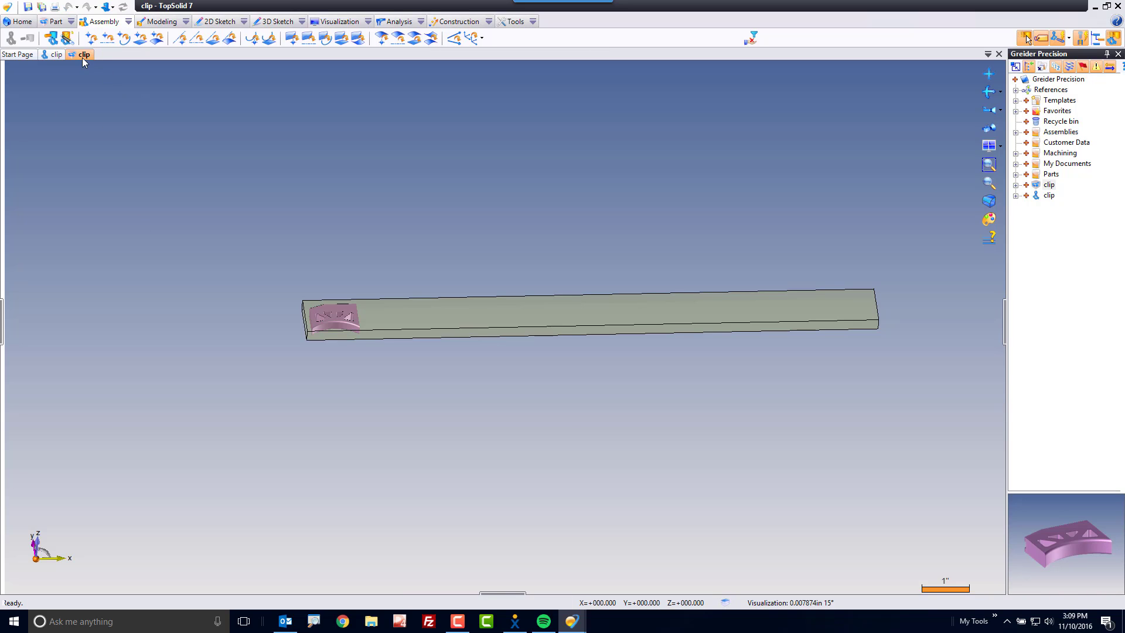
Create a machining document from the setup, confirming the machinable part and its placement
right_click(84, 57)
click(134, 106)
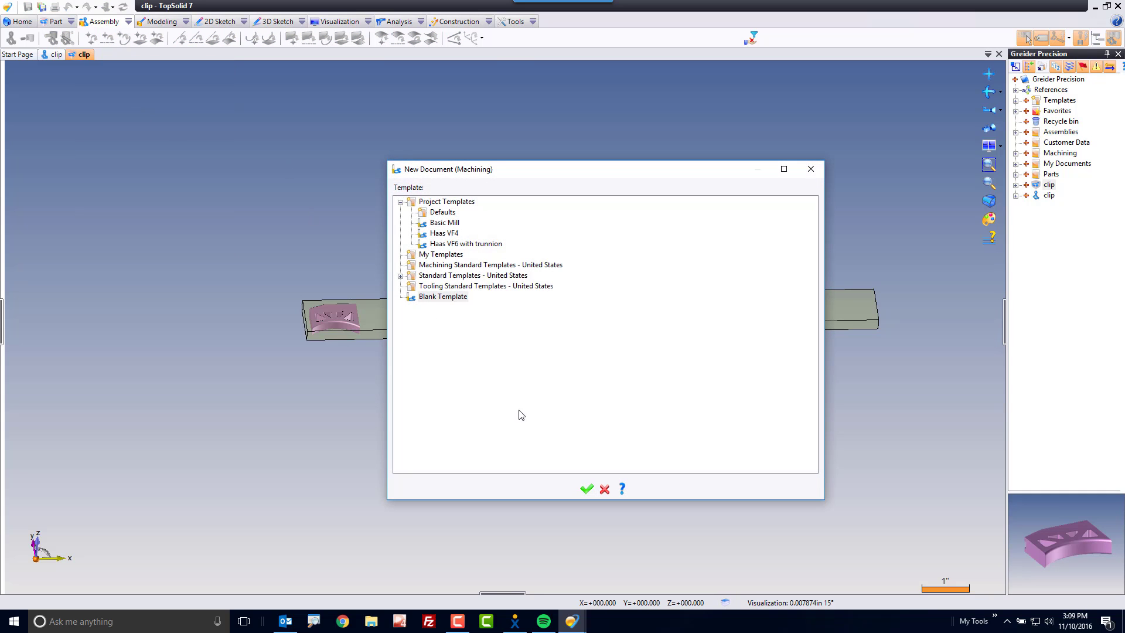
click(585, 490)
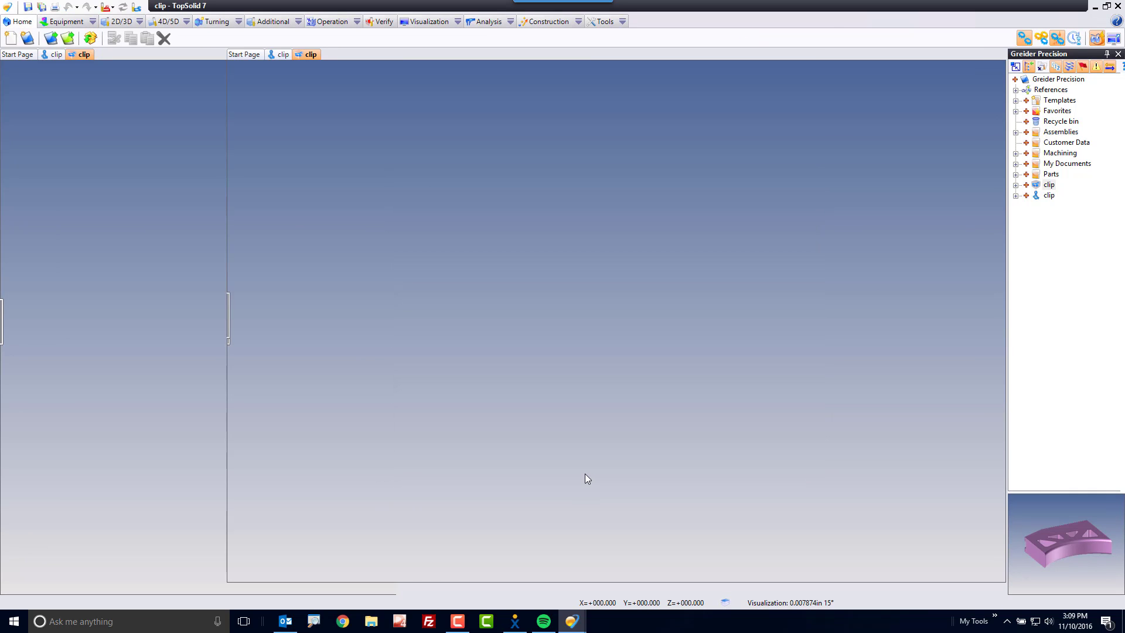
click(382, 343)
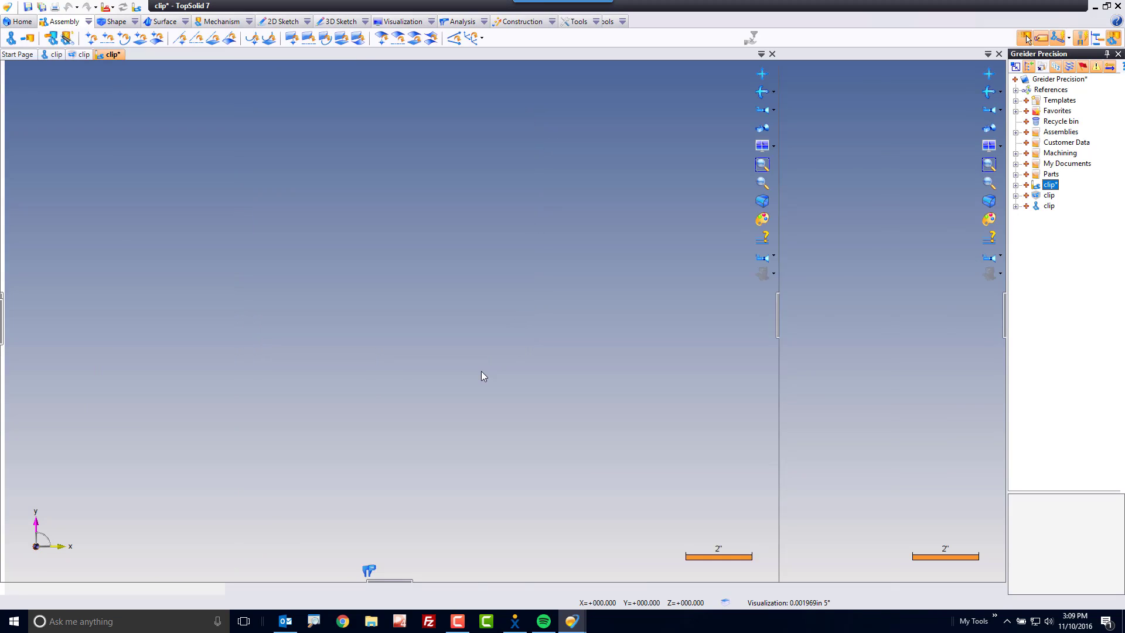
click(498, 69)
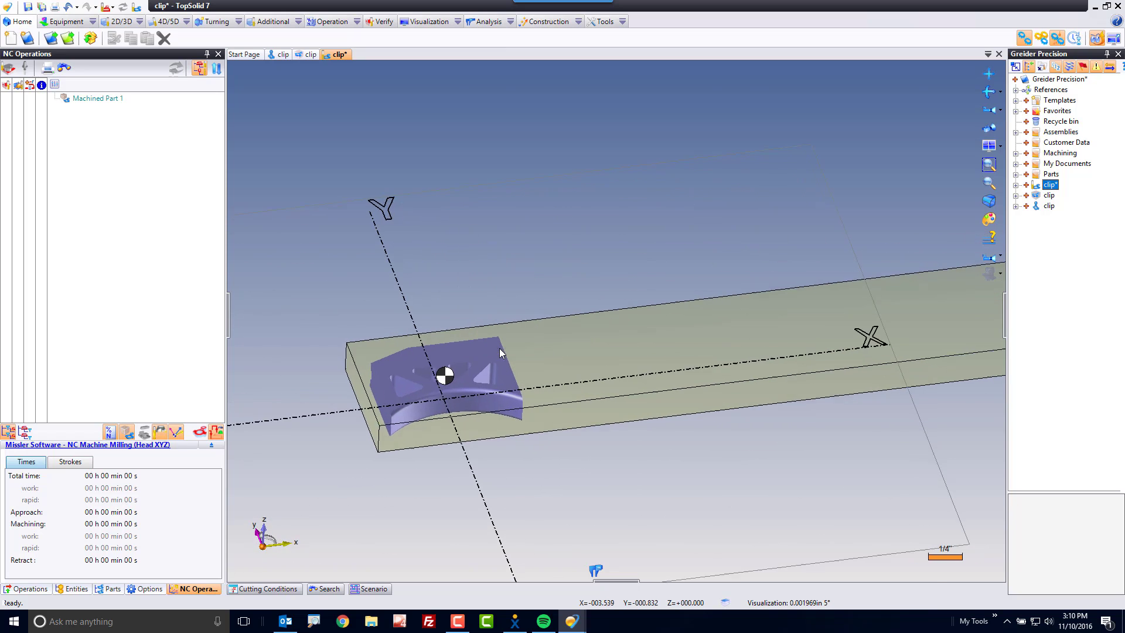
Start an end-milling operation using the D0.75 L1 slot mill from the catalogue
right_click(484, 358)
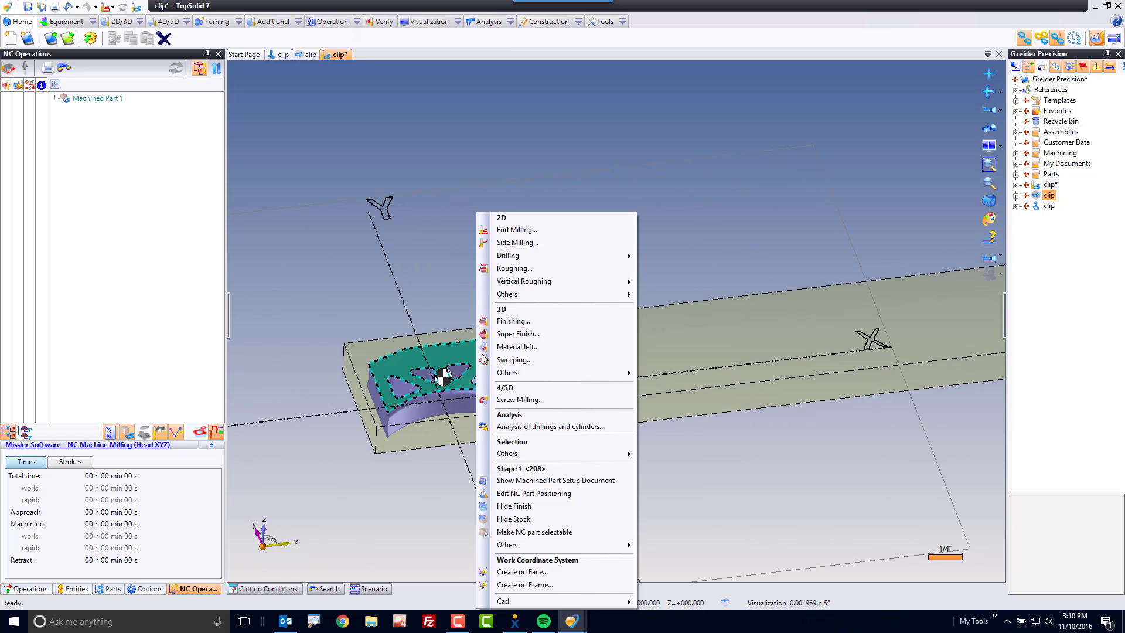
click(534, 230)
click(241, 112)
click(423, 128)
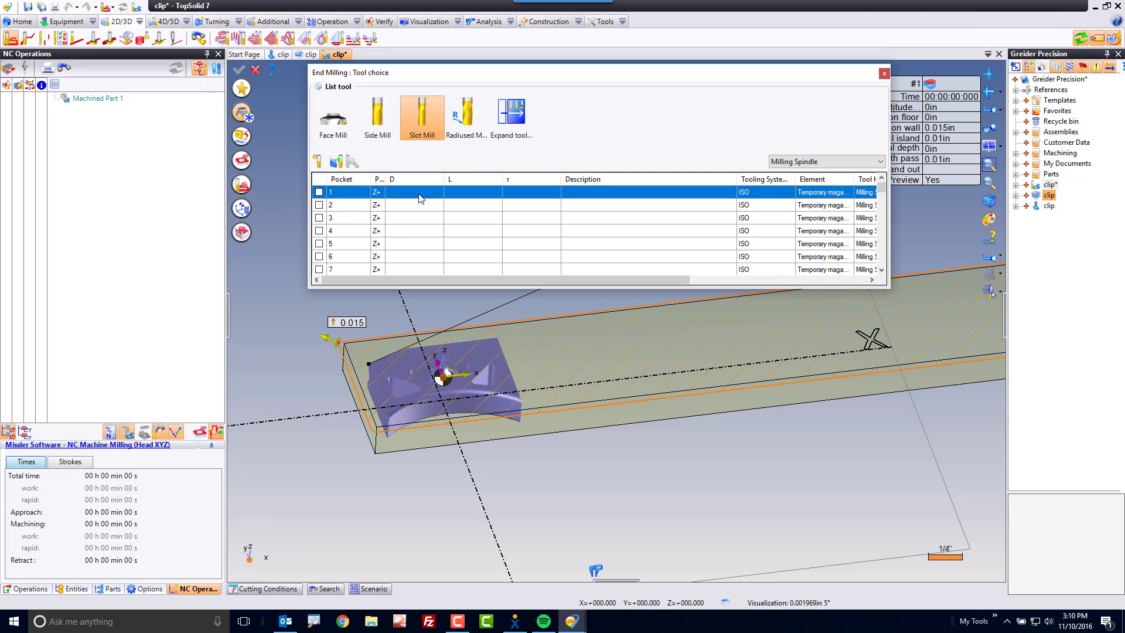
double_click(415, 193)
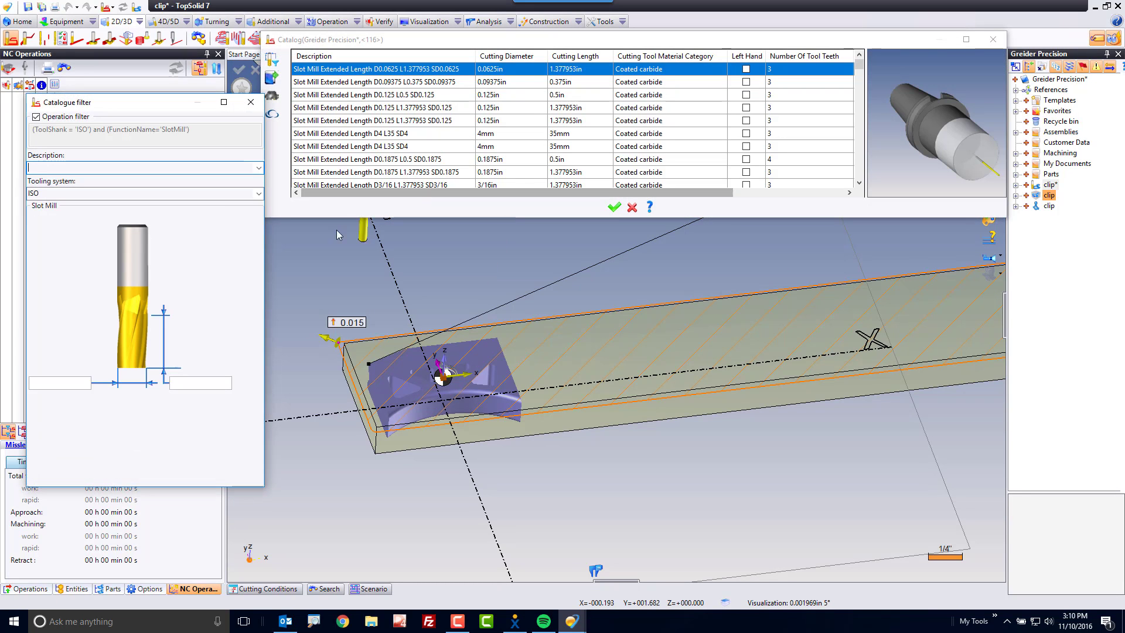
click(58, 383)
text(0.75)
key(Tab)
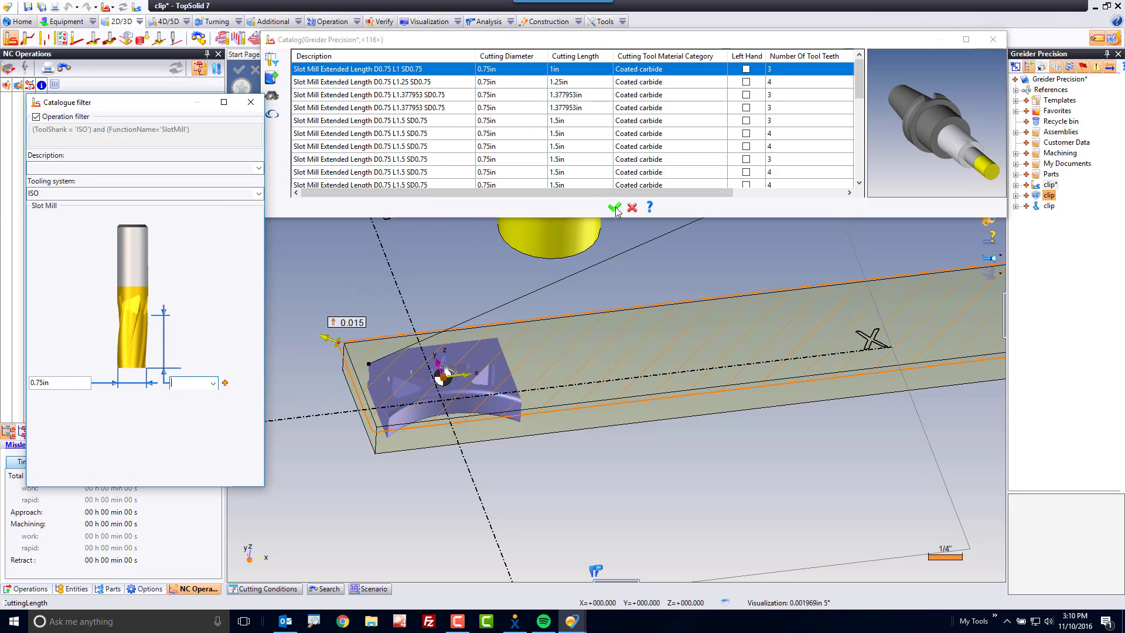
click(614, 208)
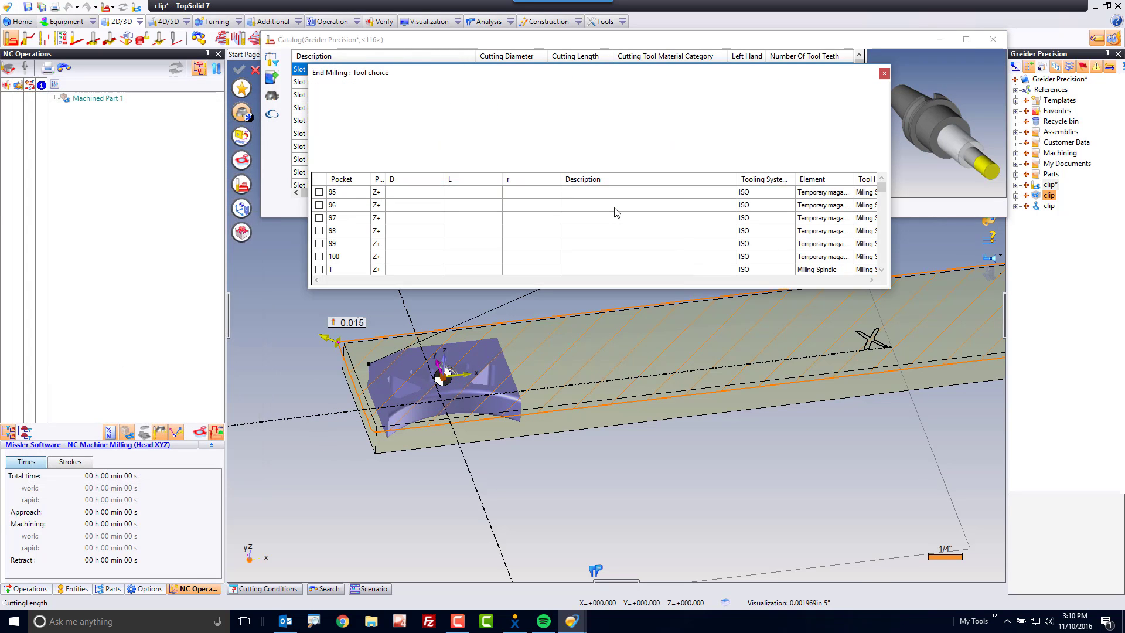
click(243, 115)
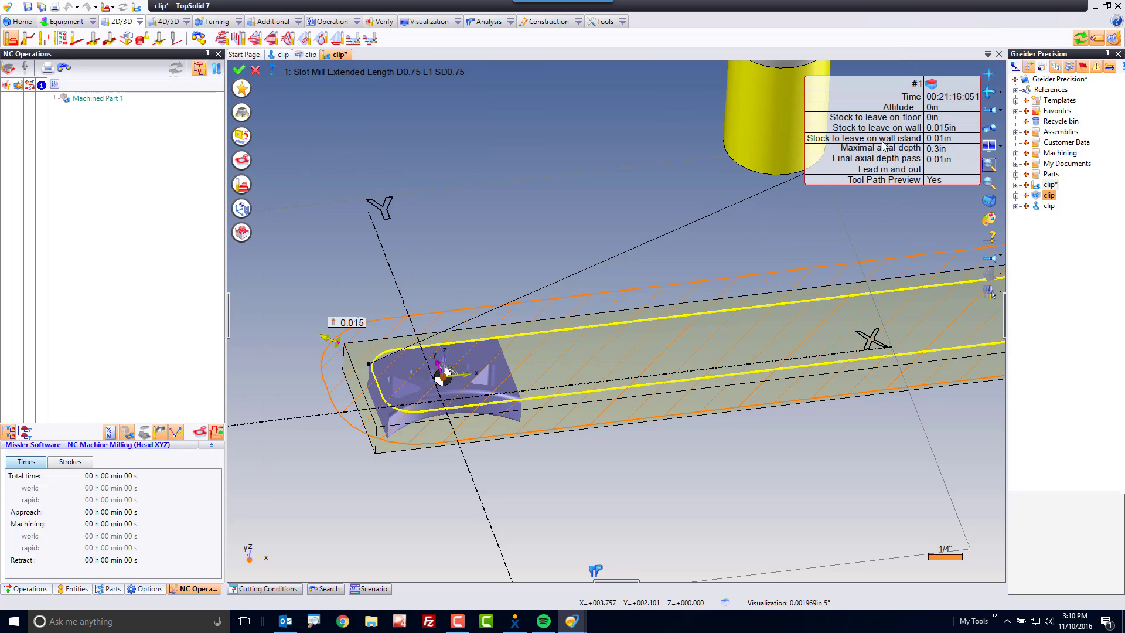
Set the final axial depth pass to 0, validate, and simulate the facing pass
click(943, 158)
text(0)
key(Return)
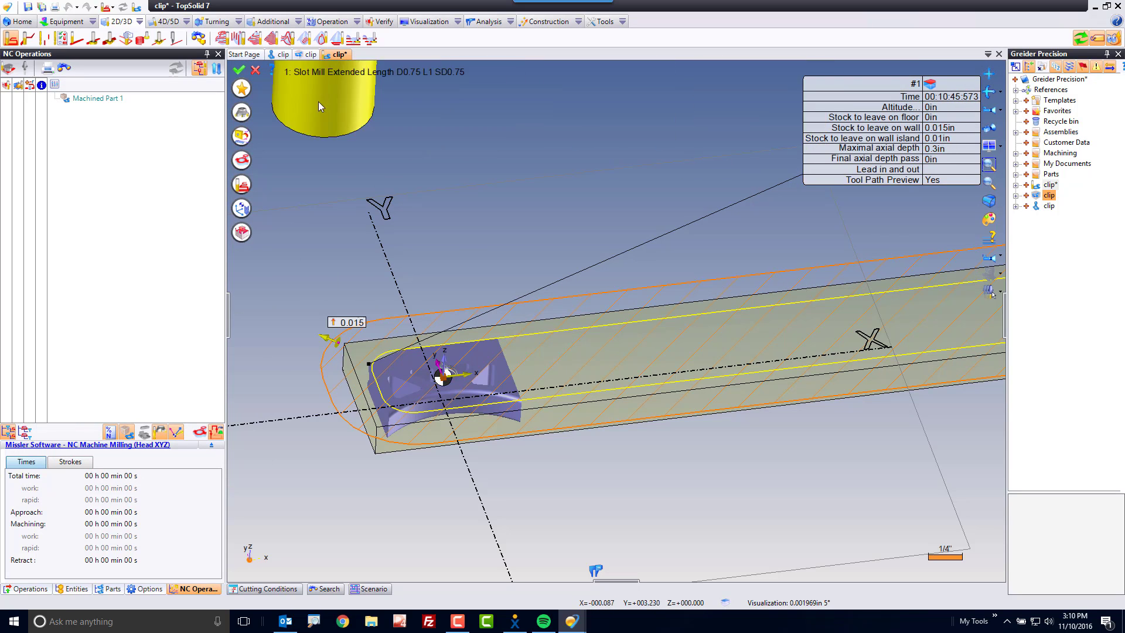
click(238, 69)
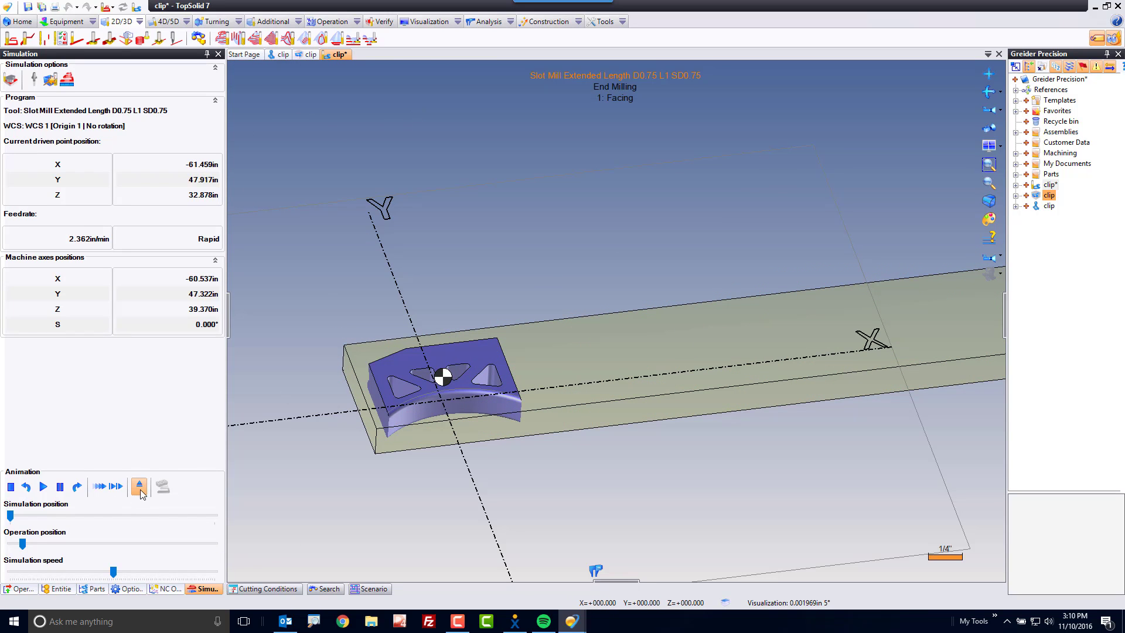
key(Escape)
scroll(479, 394, up, 3)
scroll(480, 395, up, 1)
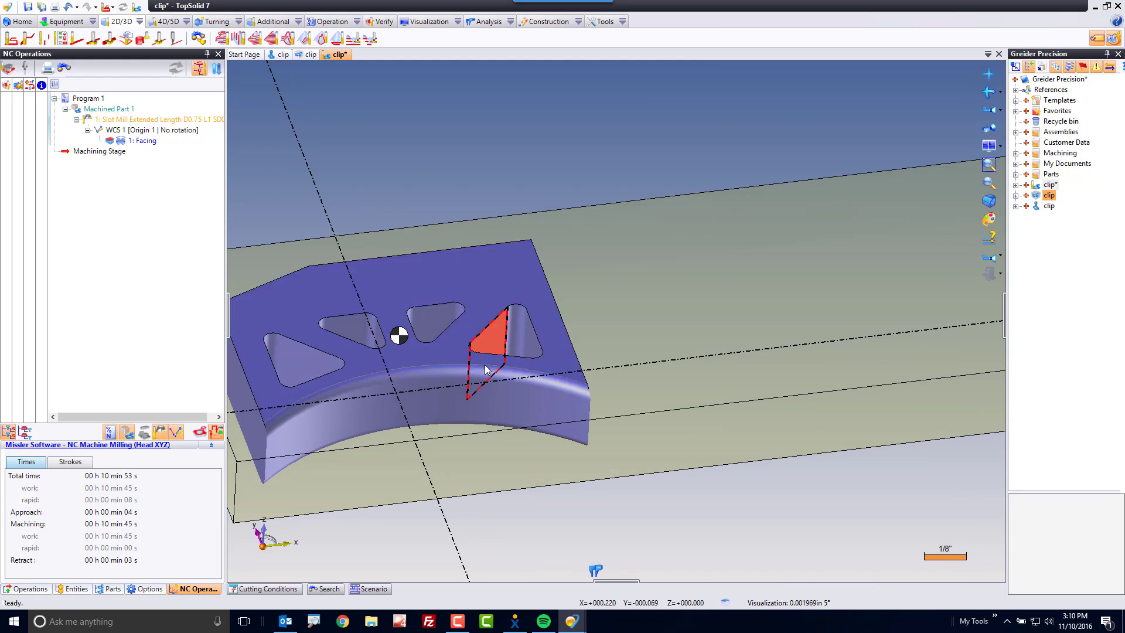
Start side milling with a new 0.0625 in slot mill of 0.375 in cutting length
right_click(494, 345)
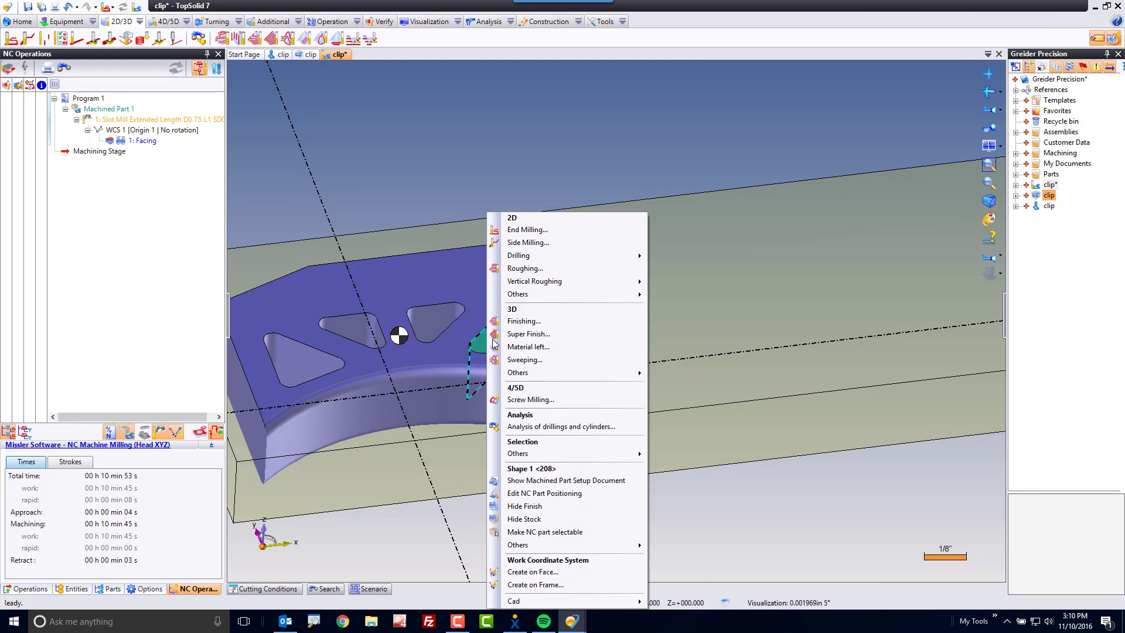
click(535, 246)
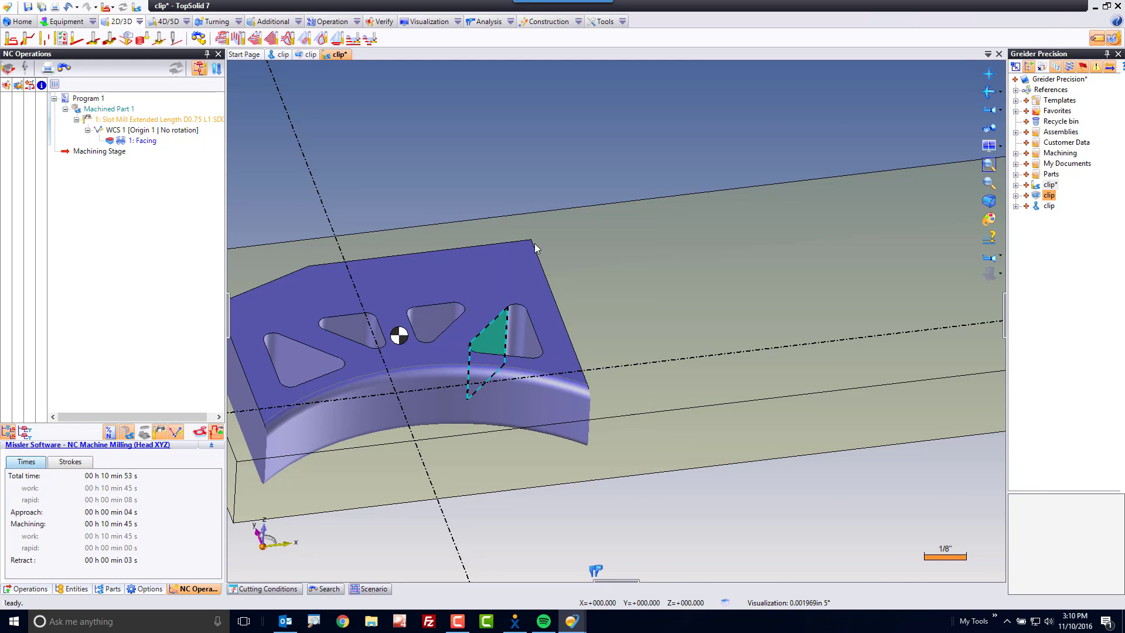
click(241, 112)
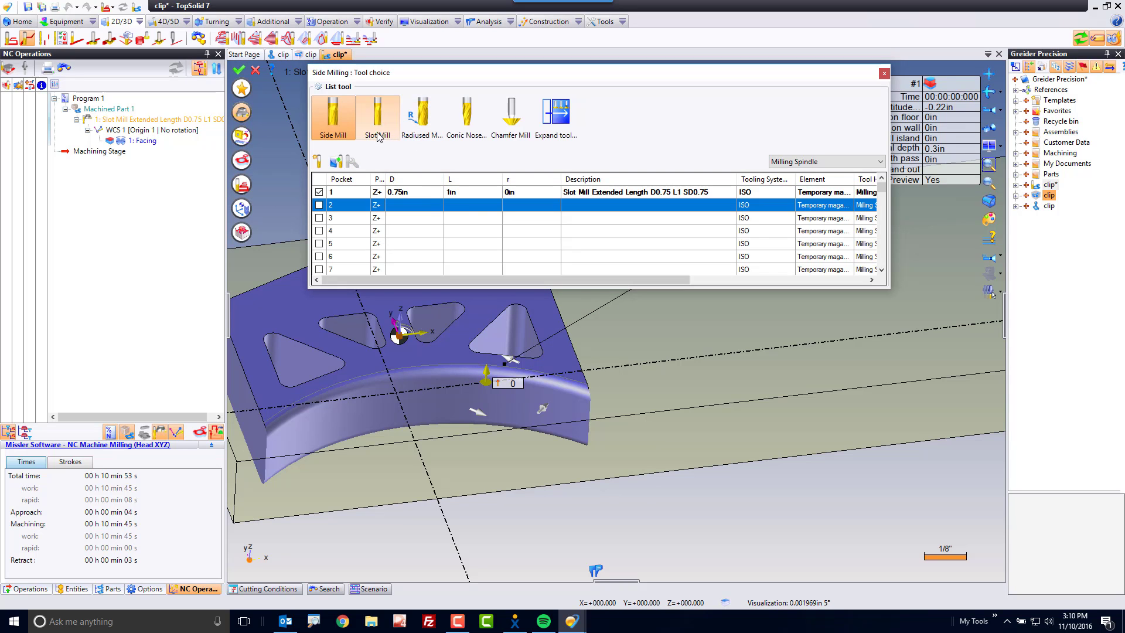
click(377, 132)
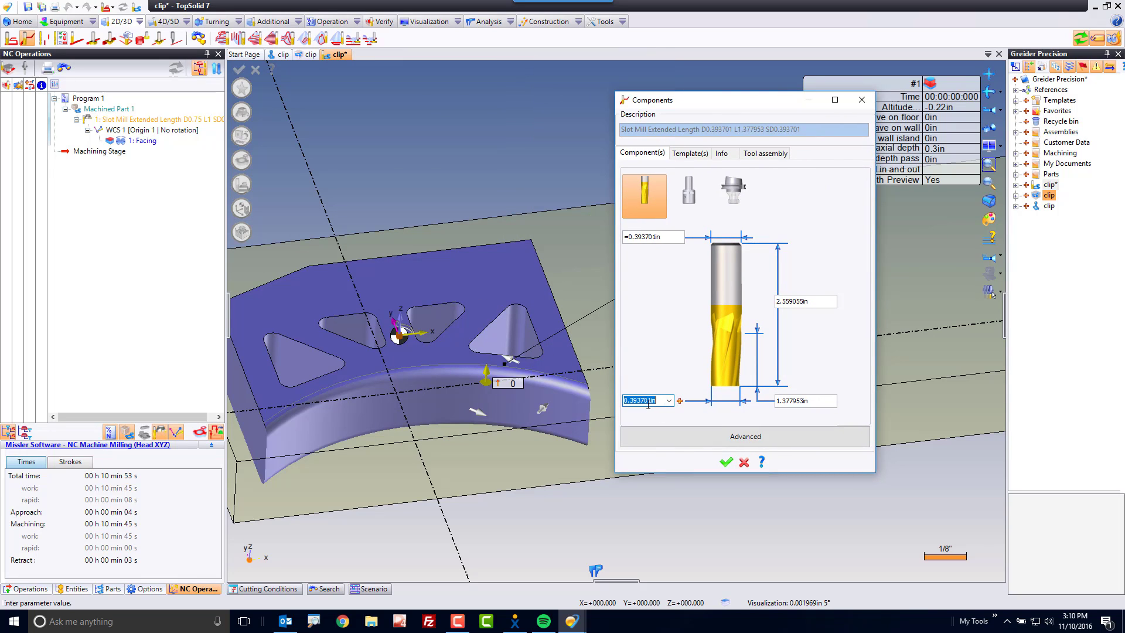
text(0.0625)
key(Return)
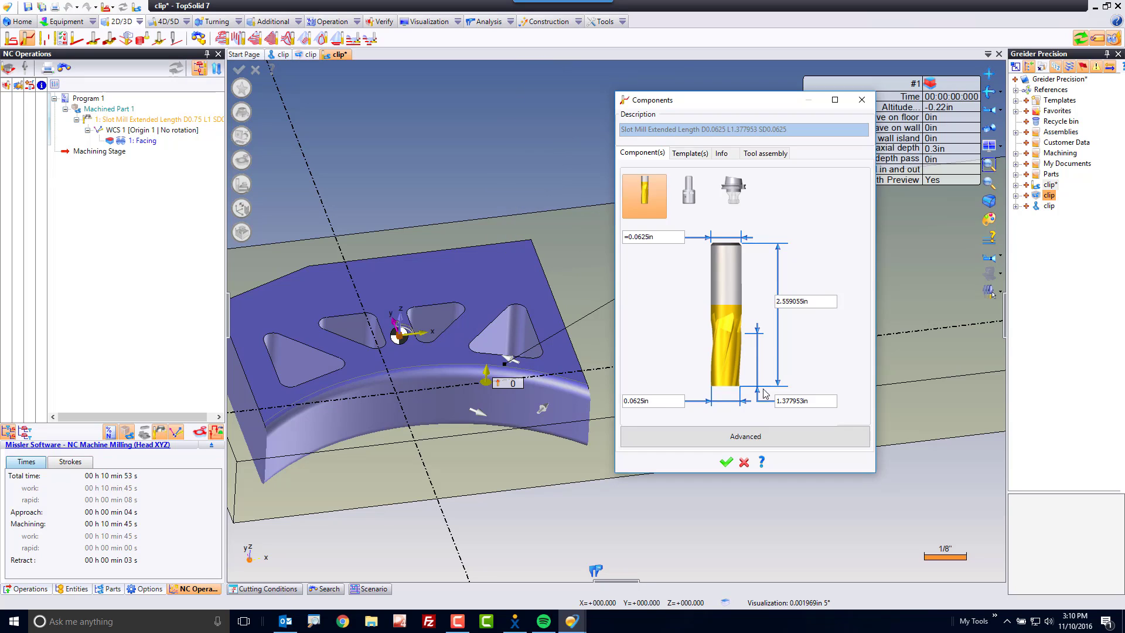
click(801, 403)
text(.)
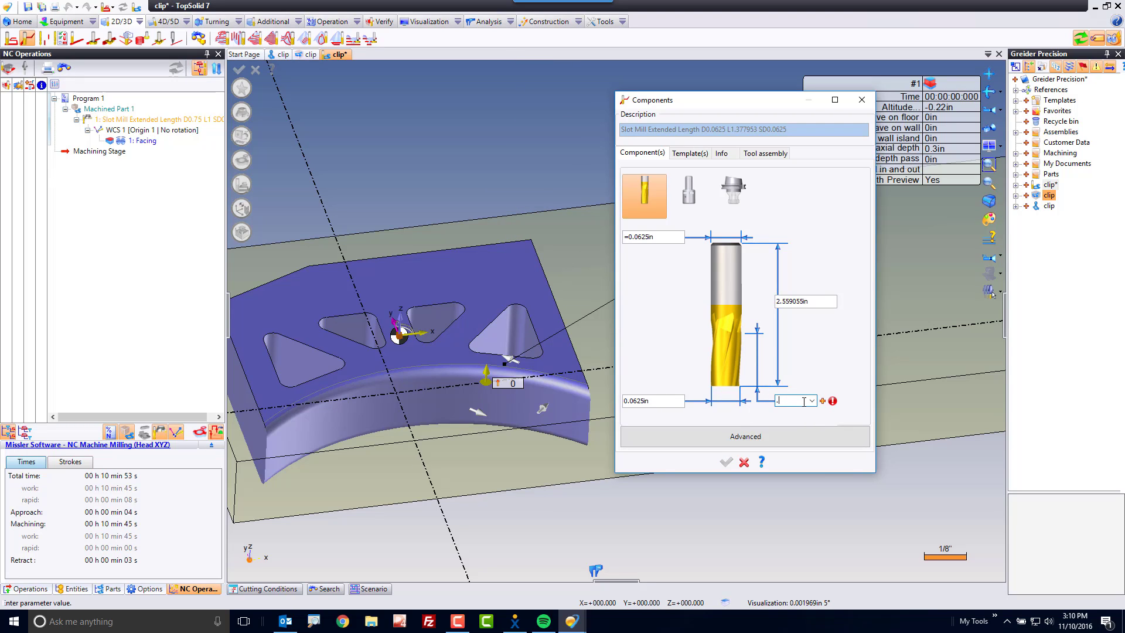
text(375in)
key(Tab)
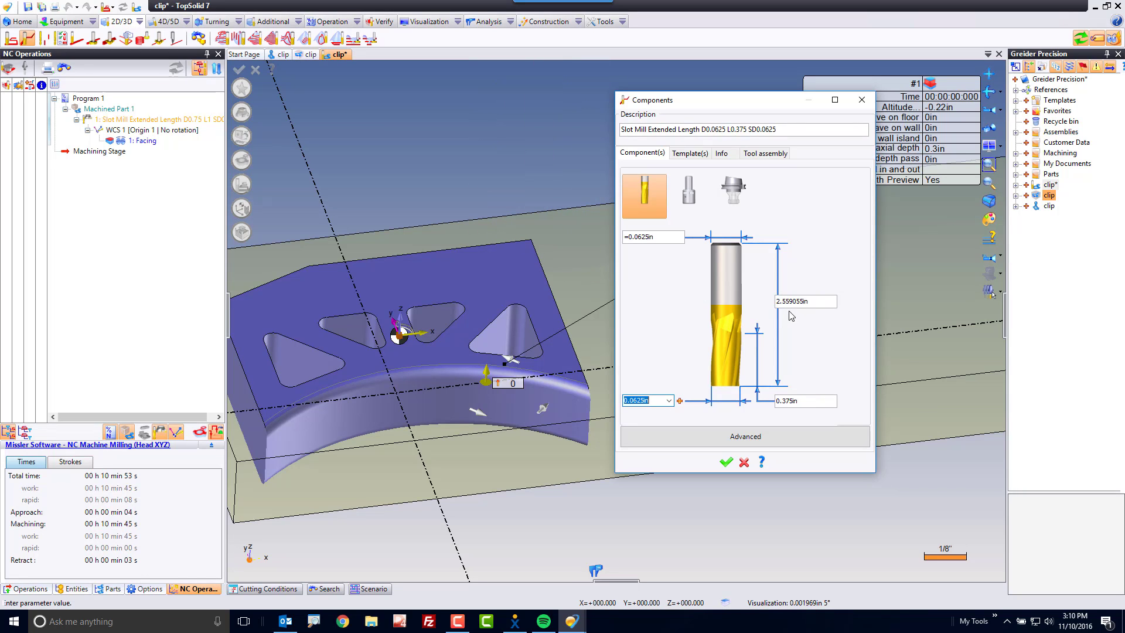
Shorten the tool assembly output distance and set the holder width to 0.5 in
click(731, 199)
click(761, 153)
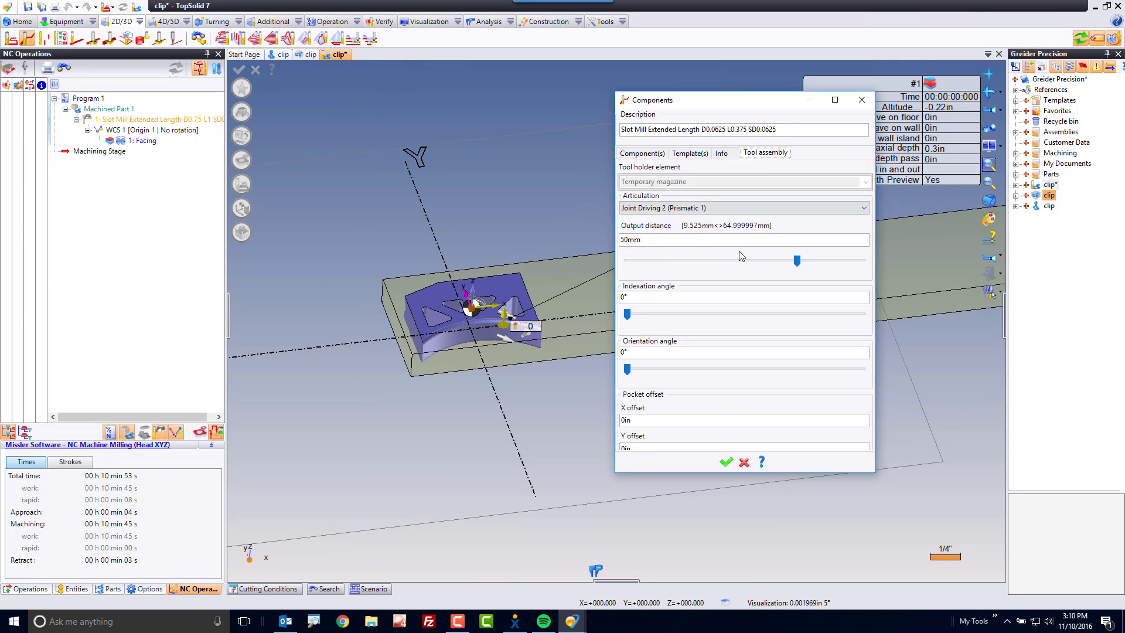
drag(796, 259, 643, 261)
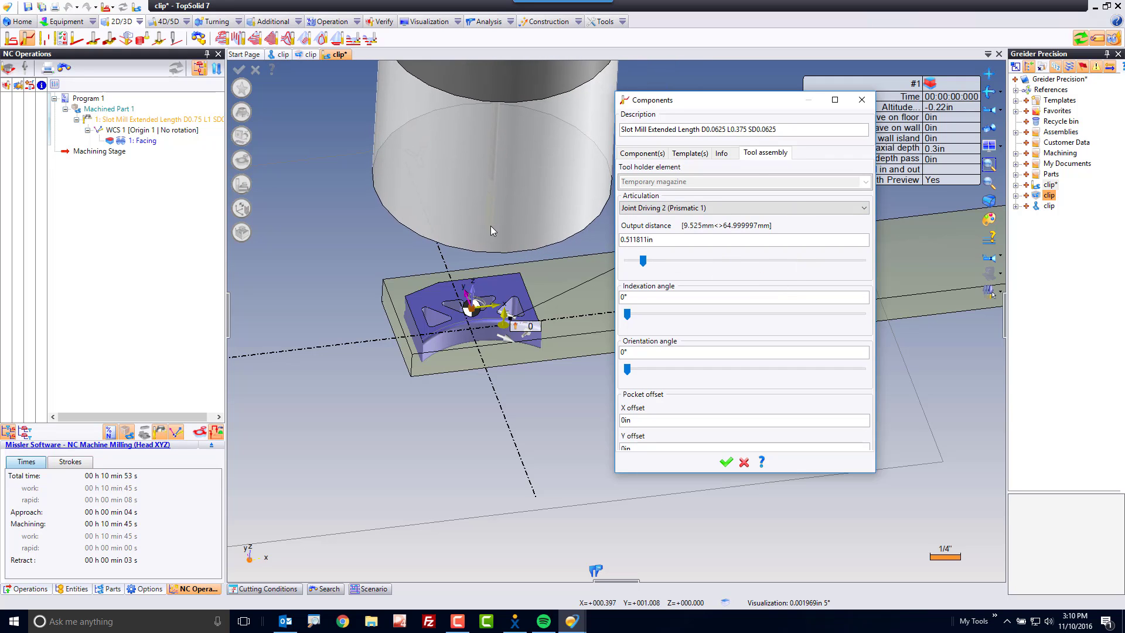
click(642, 153)
click(688, 196)
double_click(657, 401)
text(0.5)
key(Return)
click(726, 461)
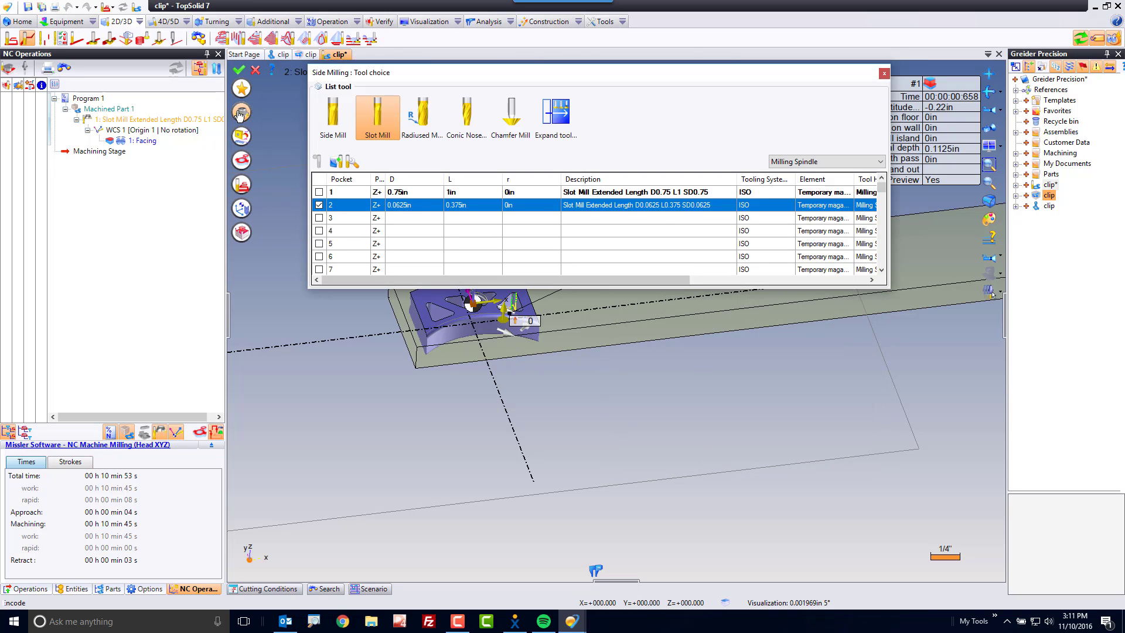
Set the maximal axial depth to 0.03 in and enable helical mode
click(241, 186)
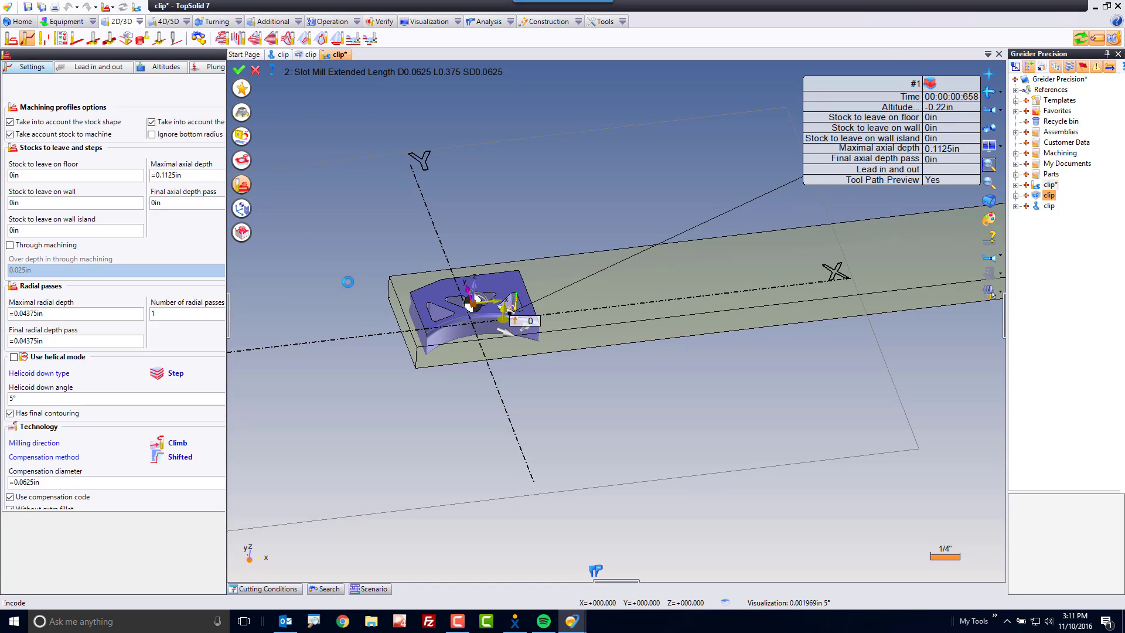
click(139, 185)
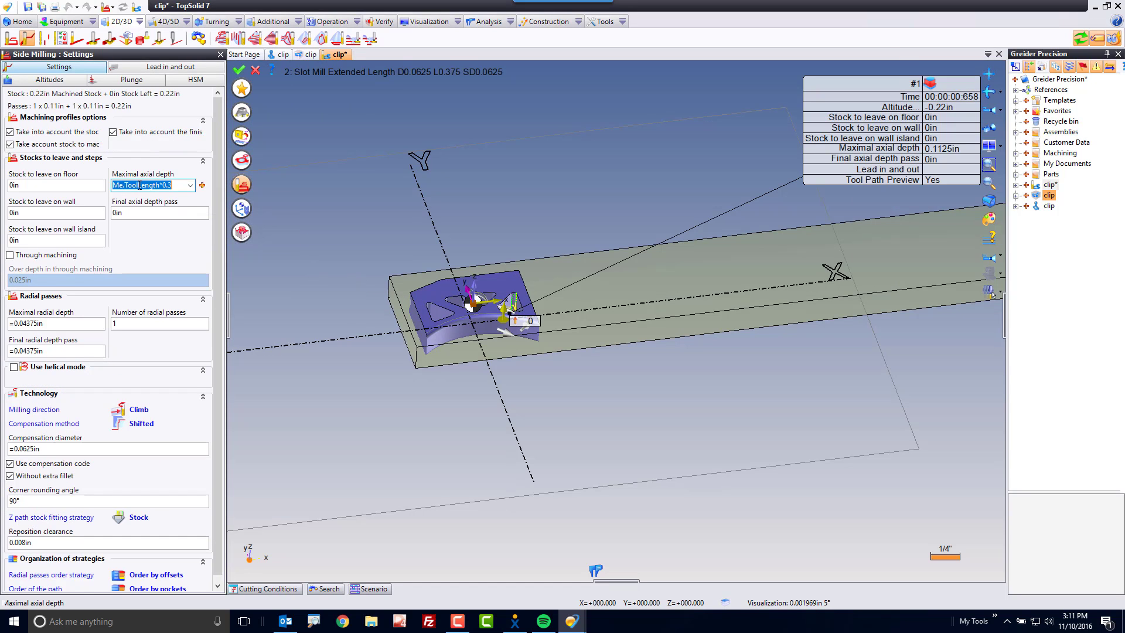
text(.03)
key(Tab)
scroll(503, 316, up, 6)
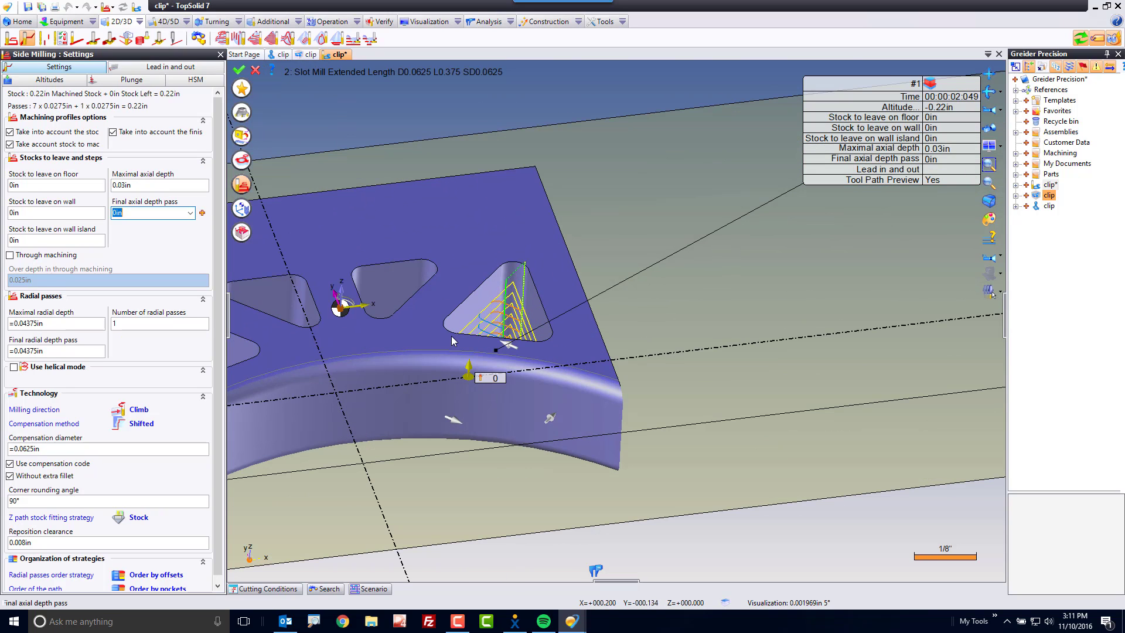
click(14, 368)
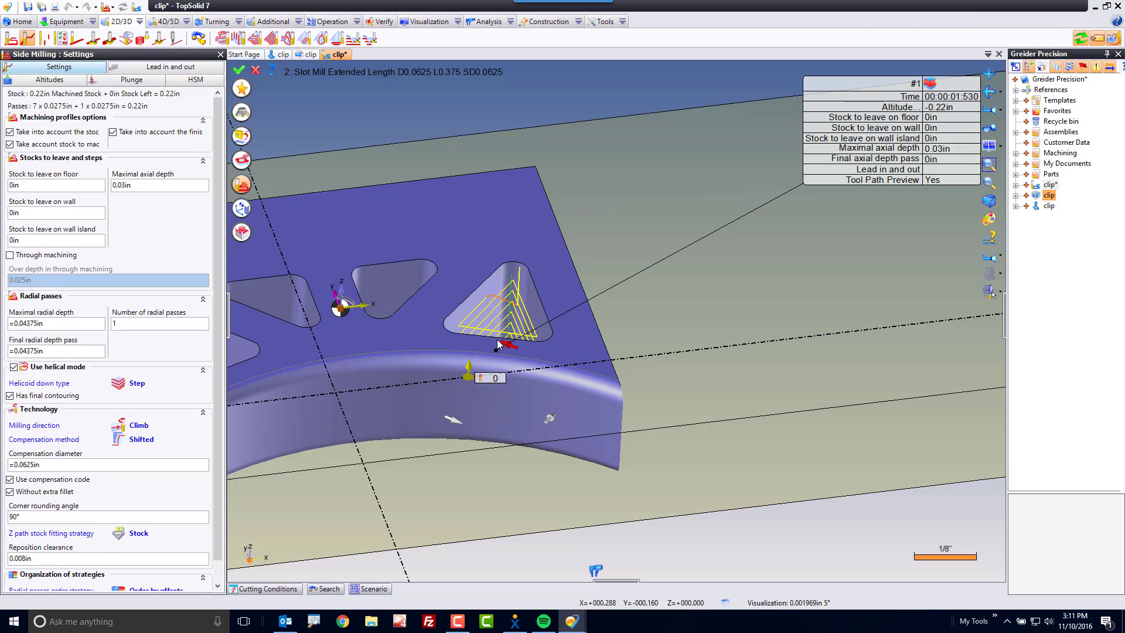
From a near top-down view, pick the triangular pocket contours as side-milling geometry
mouse_move(498, 344)
middle_down()
mouse_move(490, 411)
mouse_move(495, 351)
middle_up()
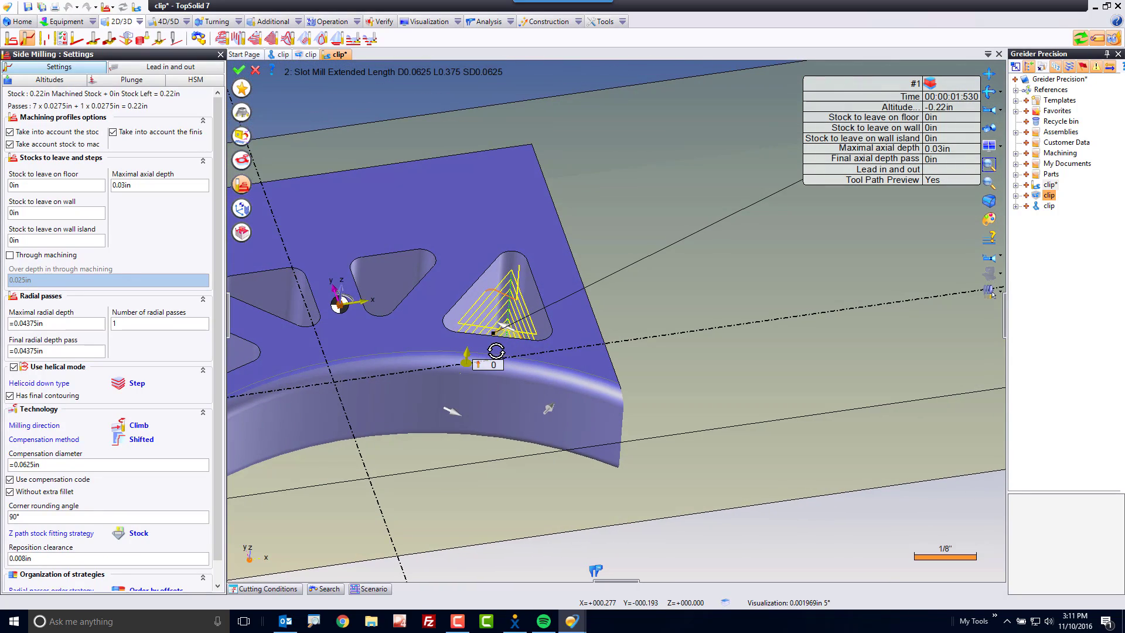
scroll(423, 244, down, 2)
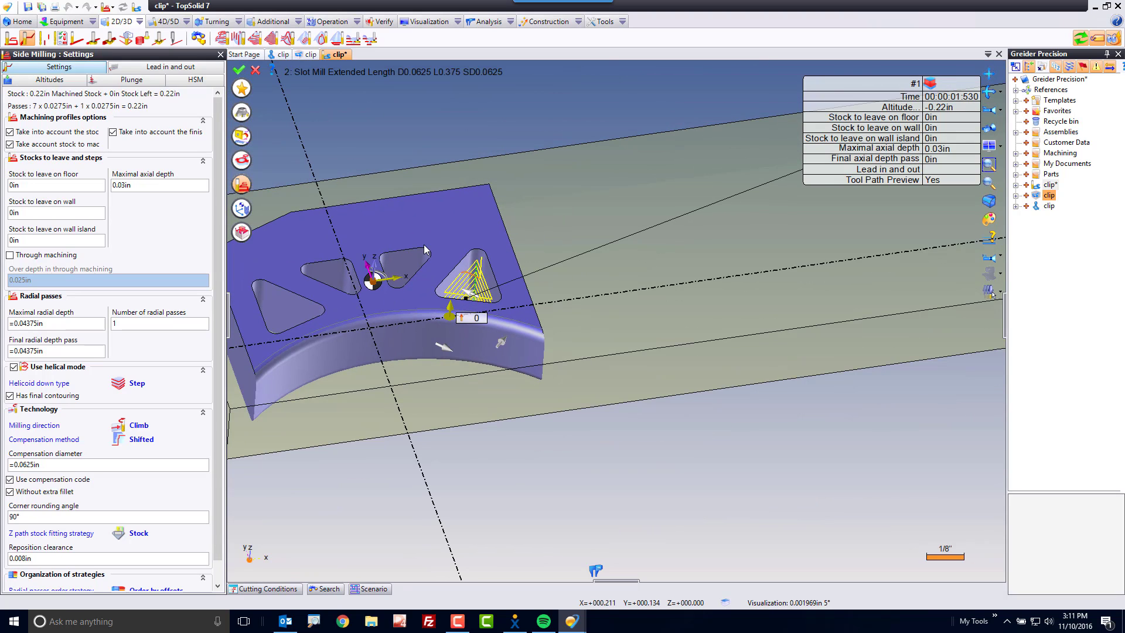
click(242, 160)
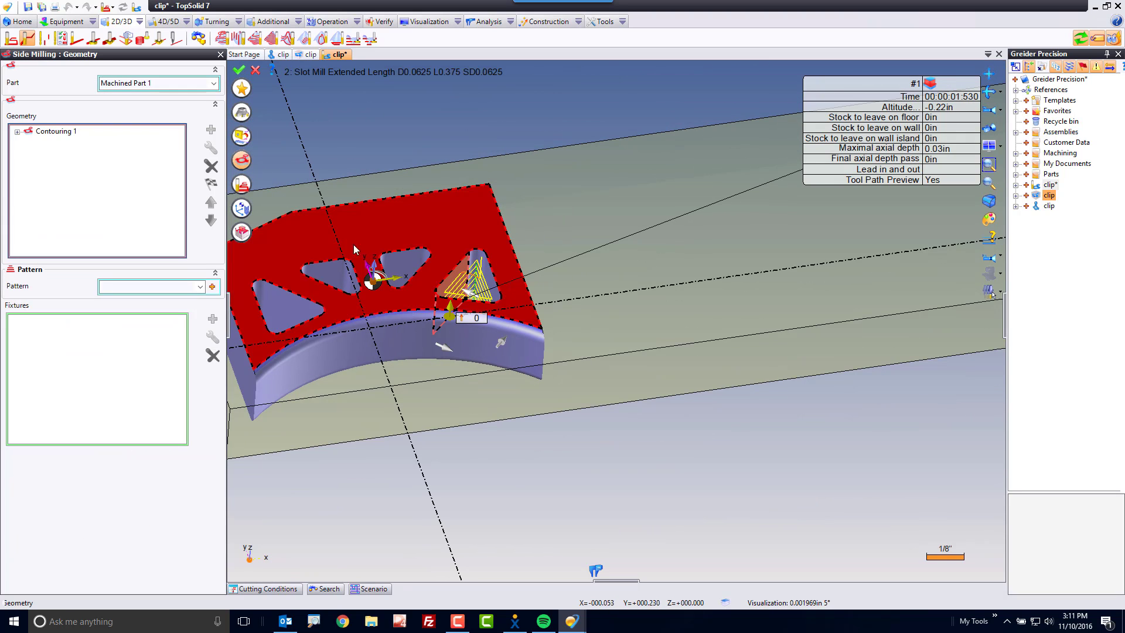
click(401, 267)
click(328, 275)
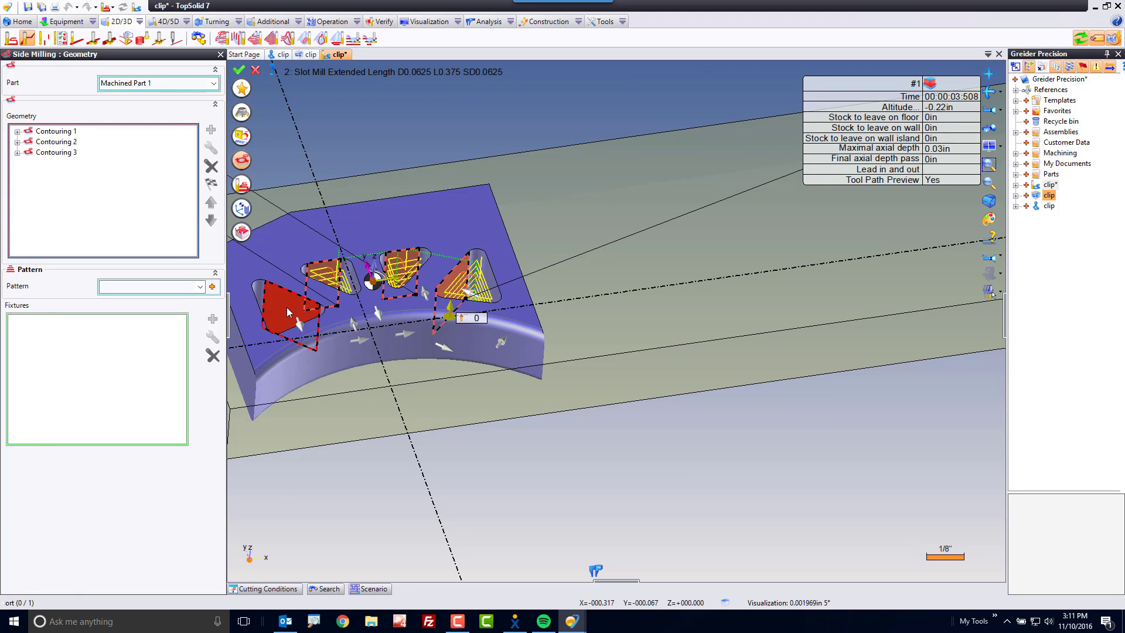
Add the fourth pocket contour, validate the side milling, and simulate it
click(287, 312)
click(238, 69)
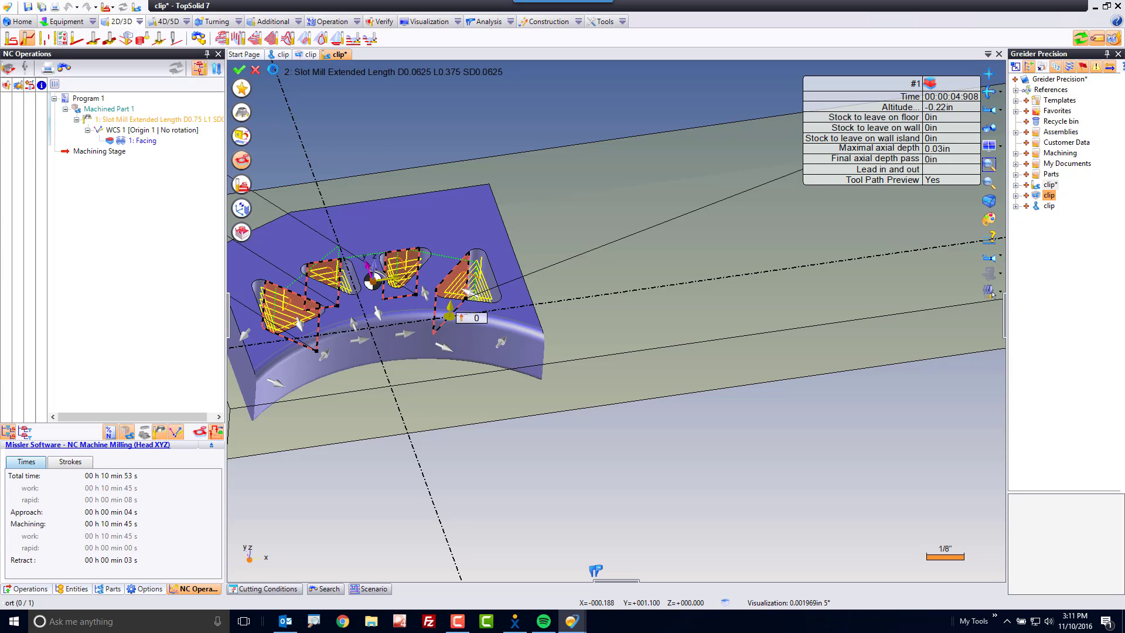
click(989, 291)
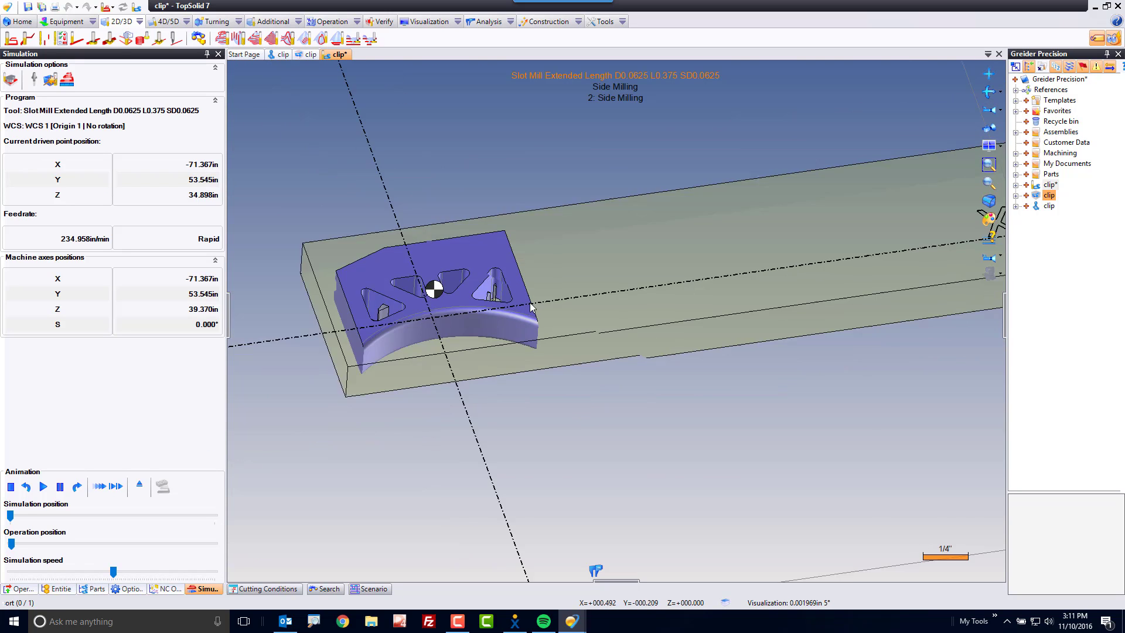
scroll(535, 310, down, 3)
scroll(532, 402, up, 2)
scroll(440, 344, up, 2)
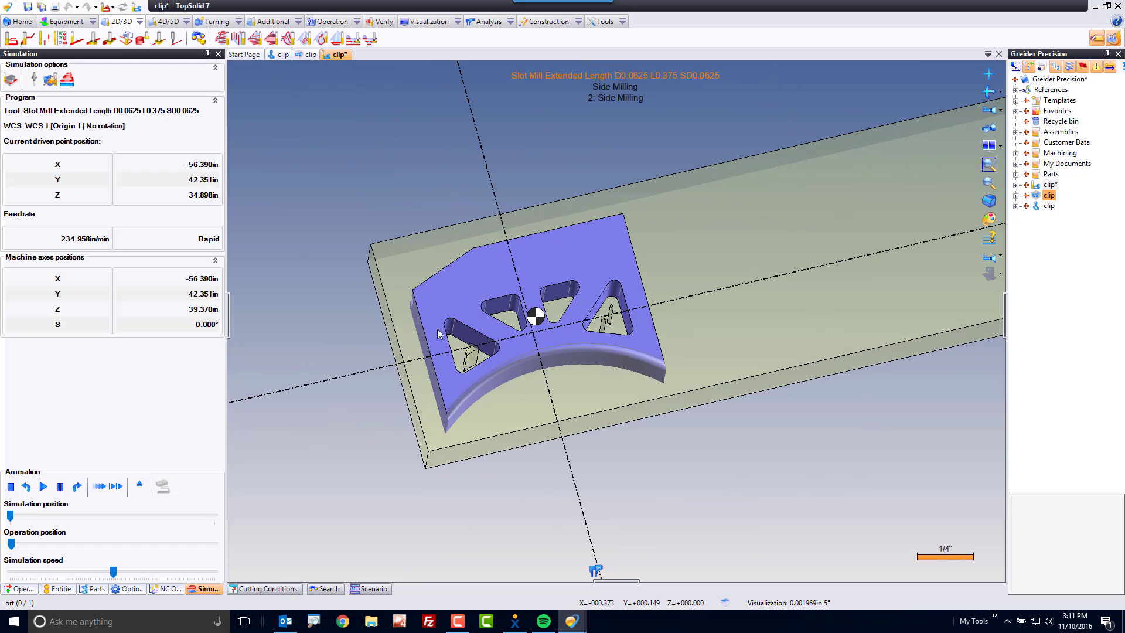
scroll(498, 400, down, 2)
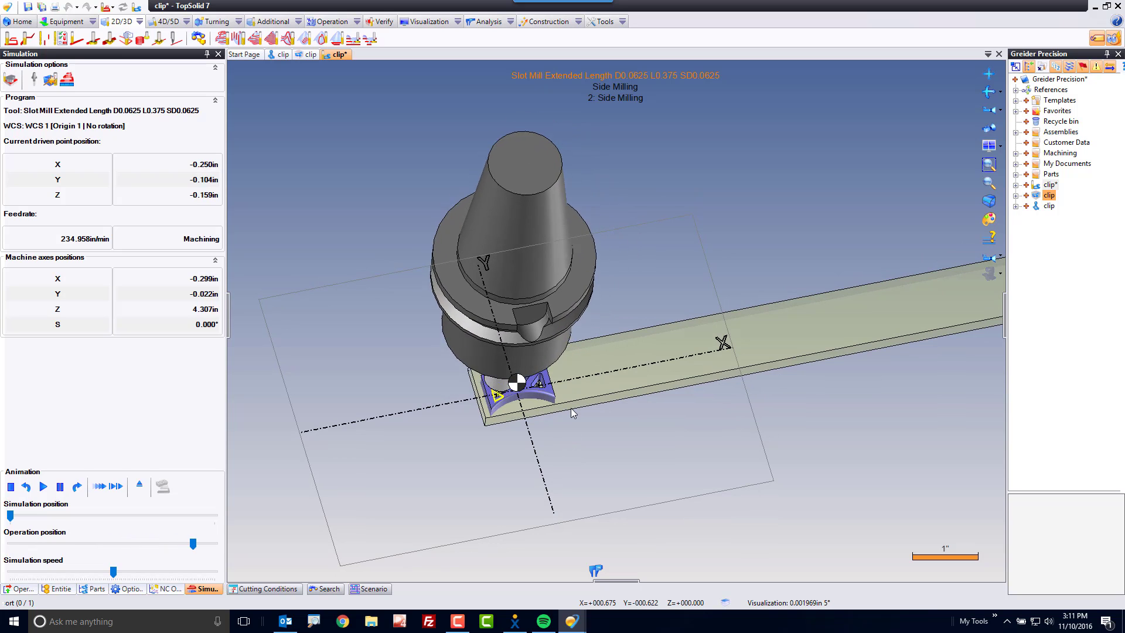
Exit the simulation and save the document
key(Escape)
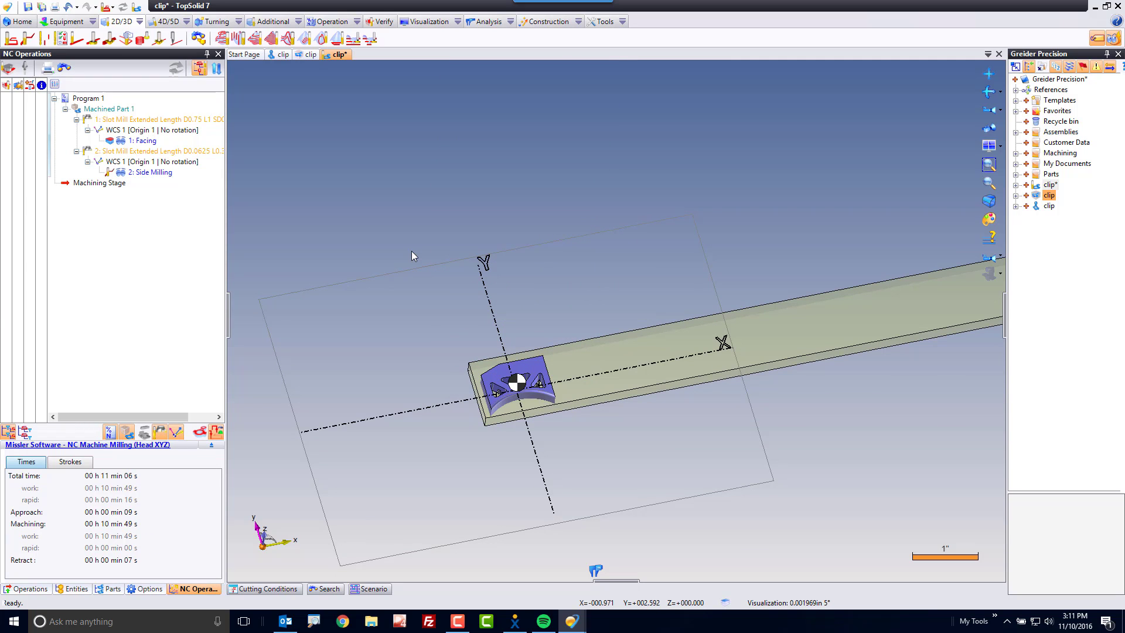
key(ctrl+s)
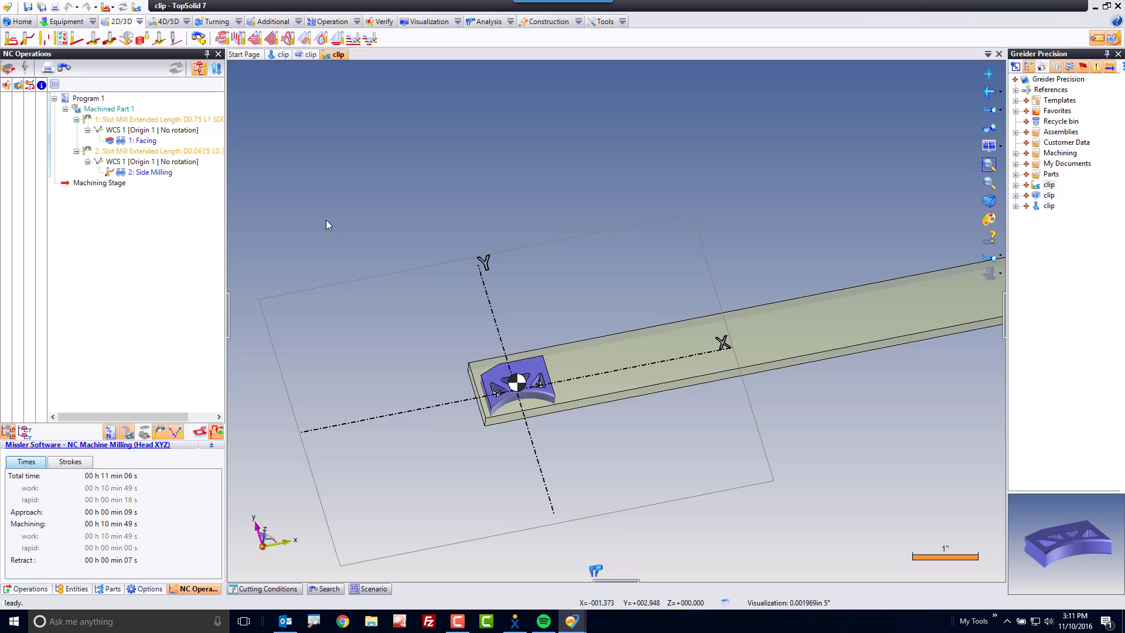
click(152, 172)
Repeat 2: Side Milling as a linear pattern along absolute X, 11 in total, 11 instances
right_click(151, 174)
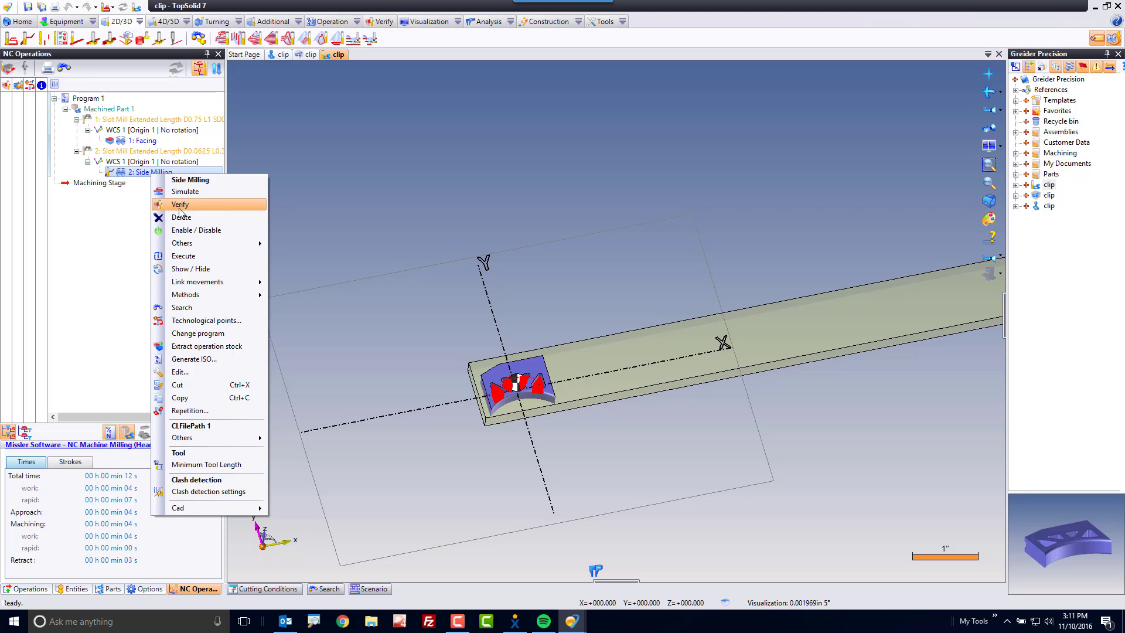
click(186, 410)
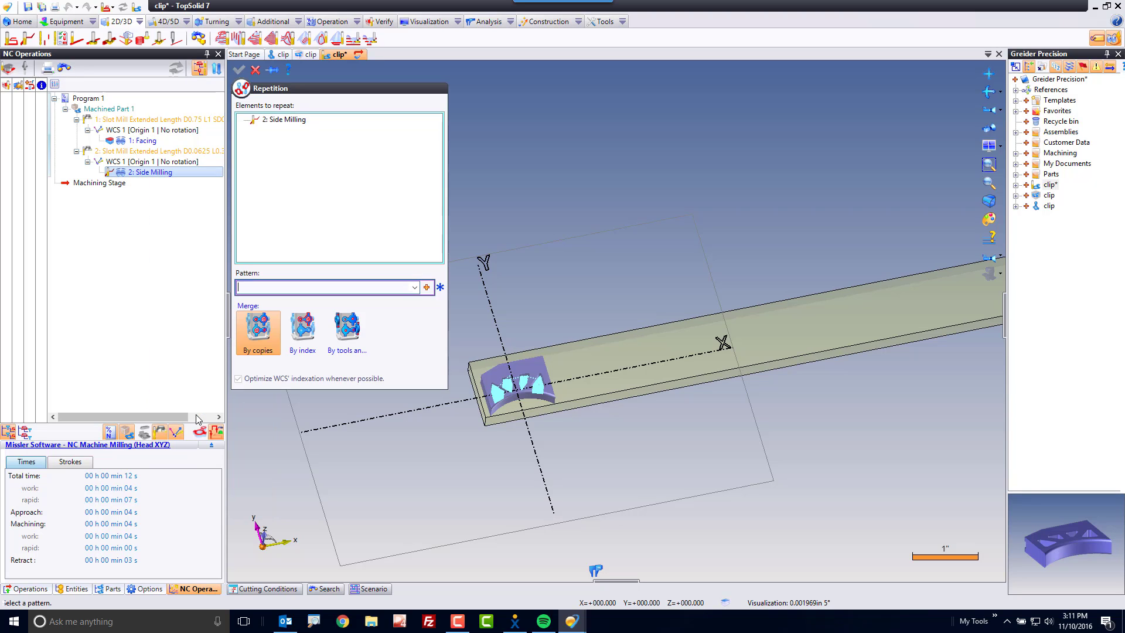
click(427, 287)
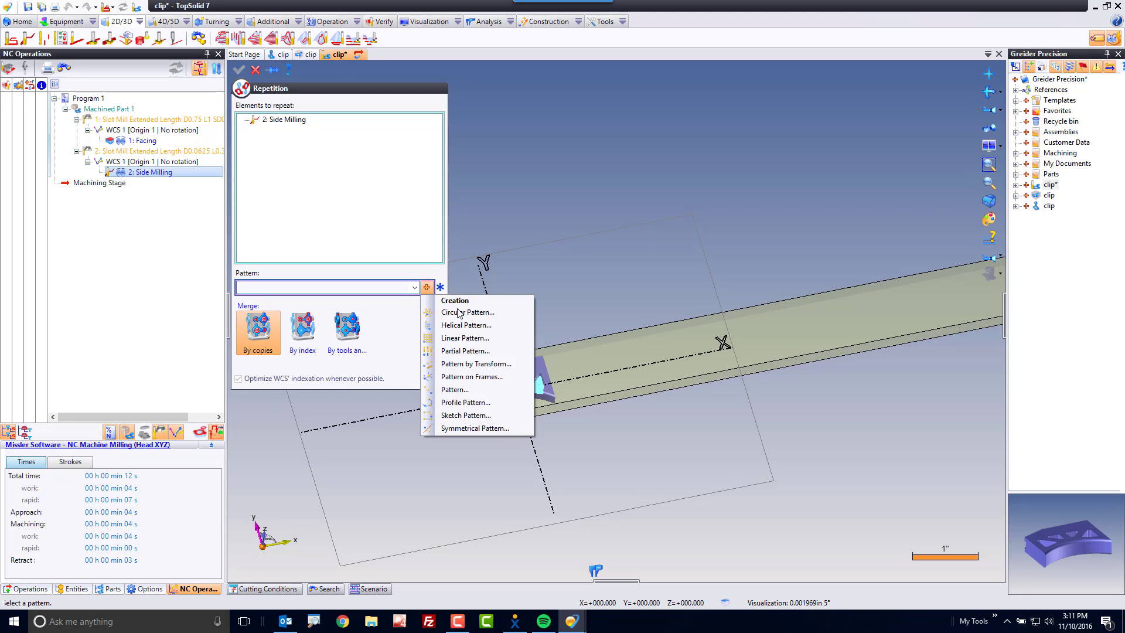
click(483, 340)
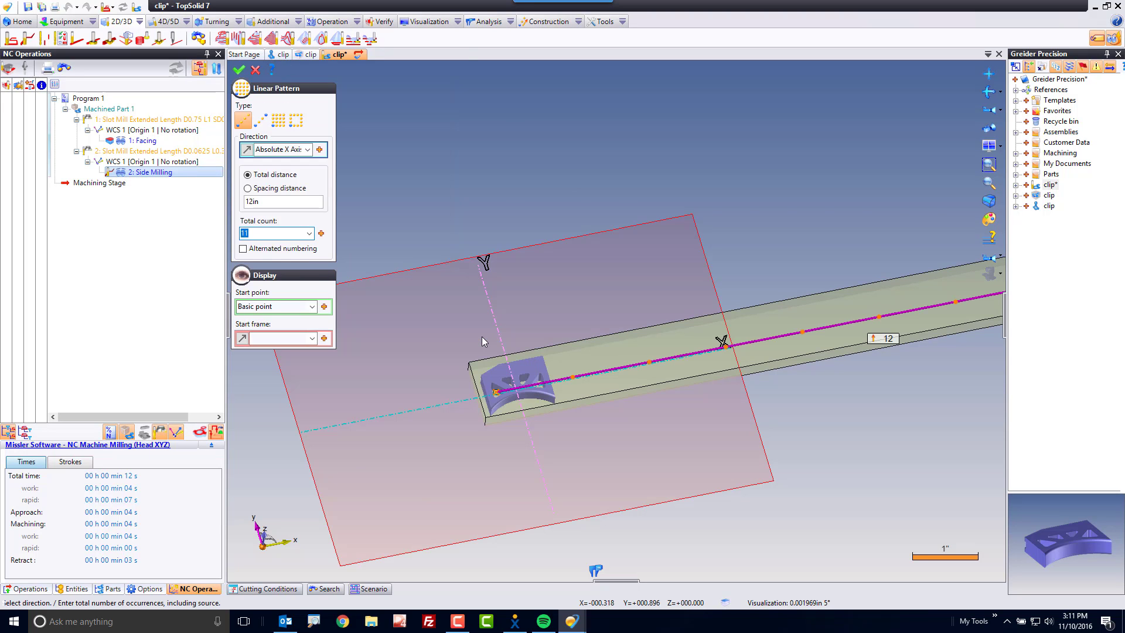
scroll(321, 447, down, 3)
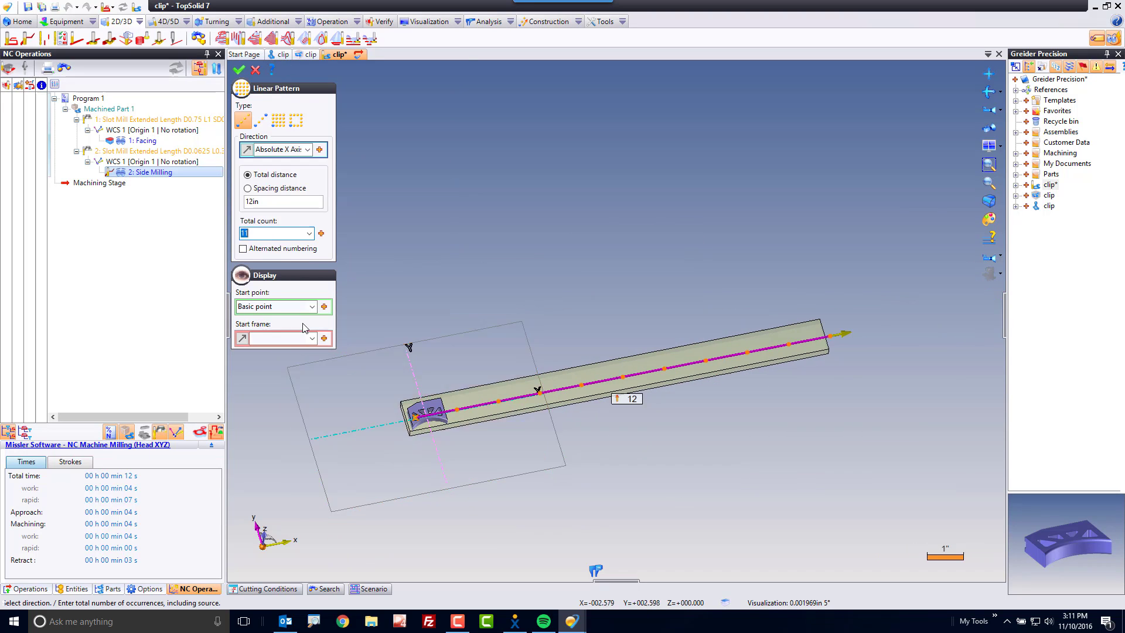
click(275, 203)
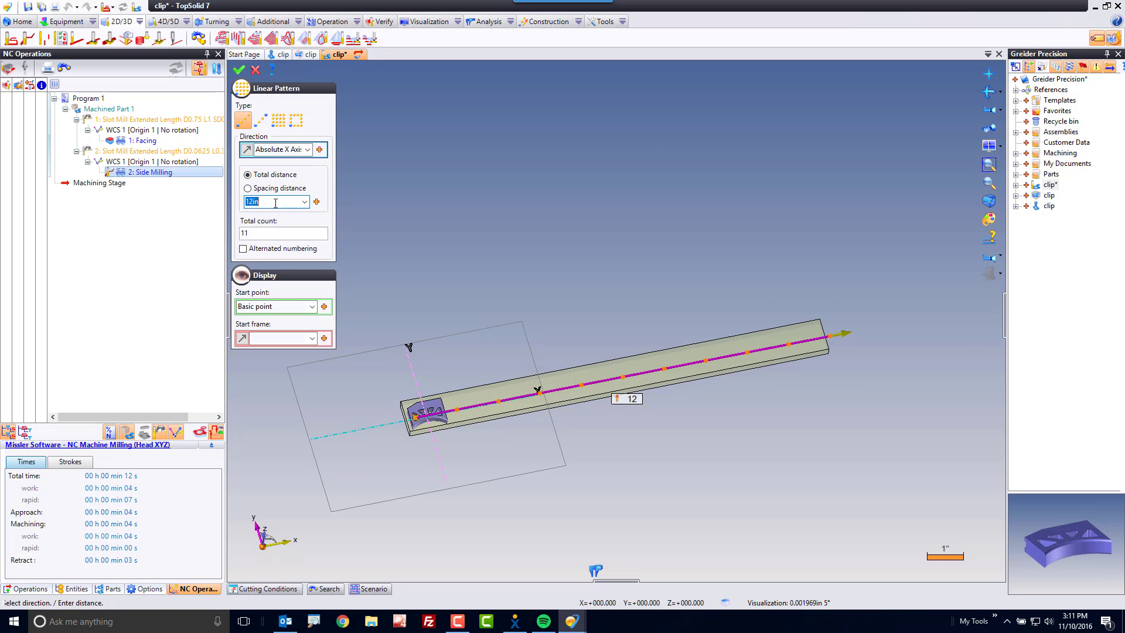
text(11)
key(Tab)
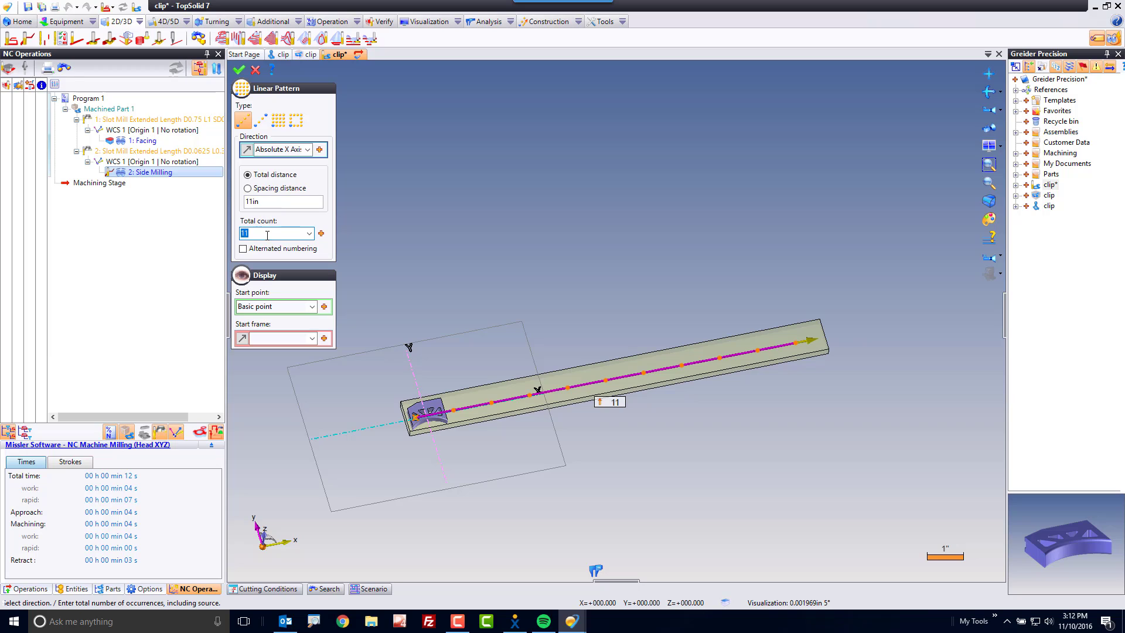
click(239, 71)
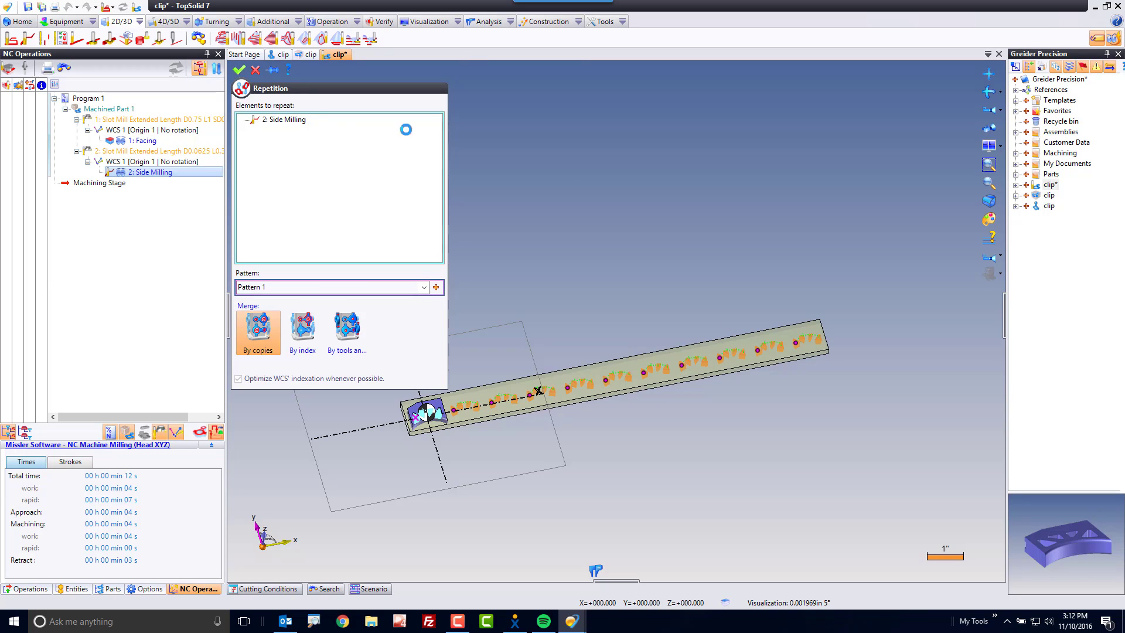
click(238, 70)
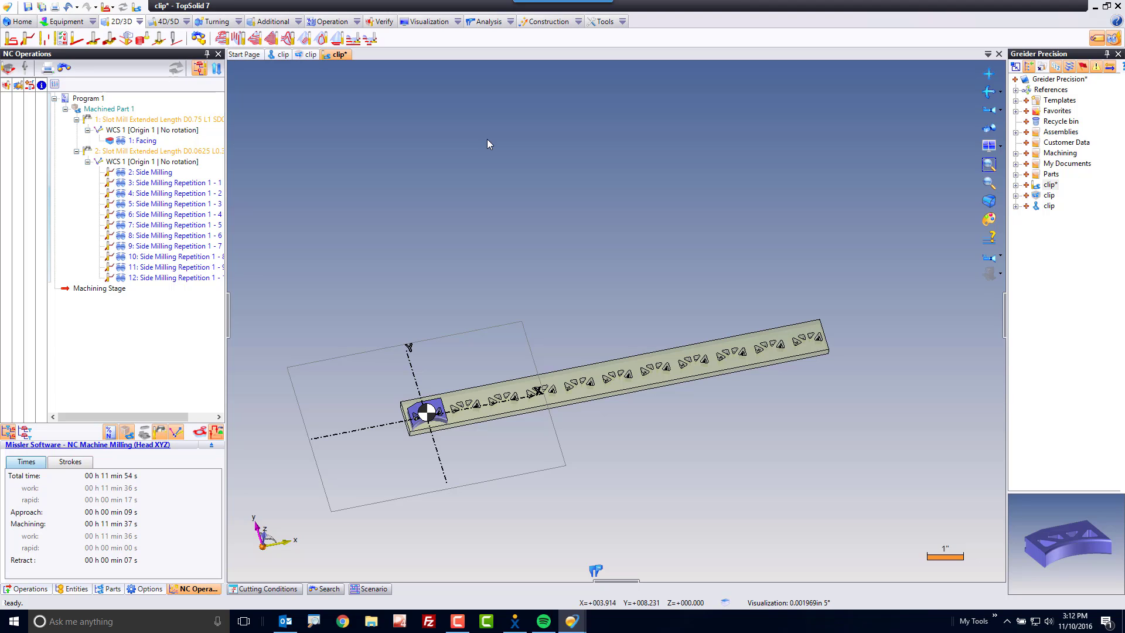
Save, then start a linear-pattern repetition of Machined Part 1
key(ctrl+s)
click(126, 110)
right_click(126, 110)
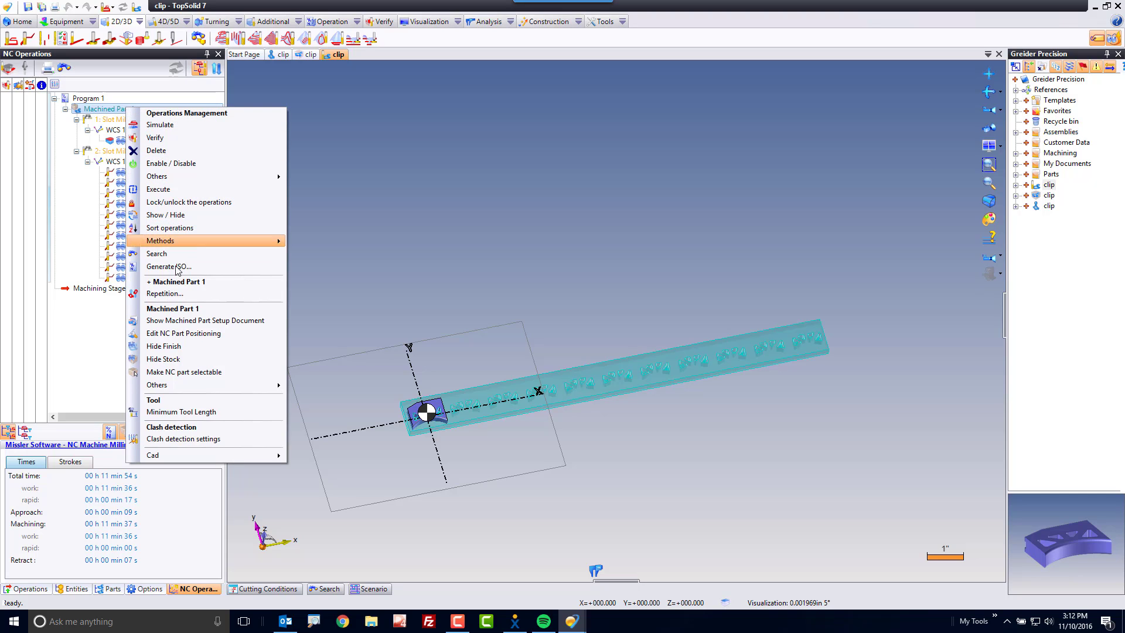
click(166, 293)
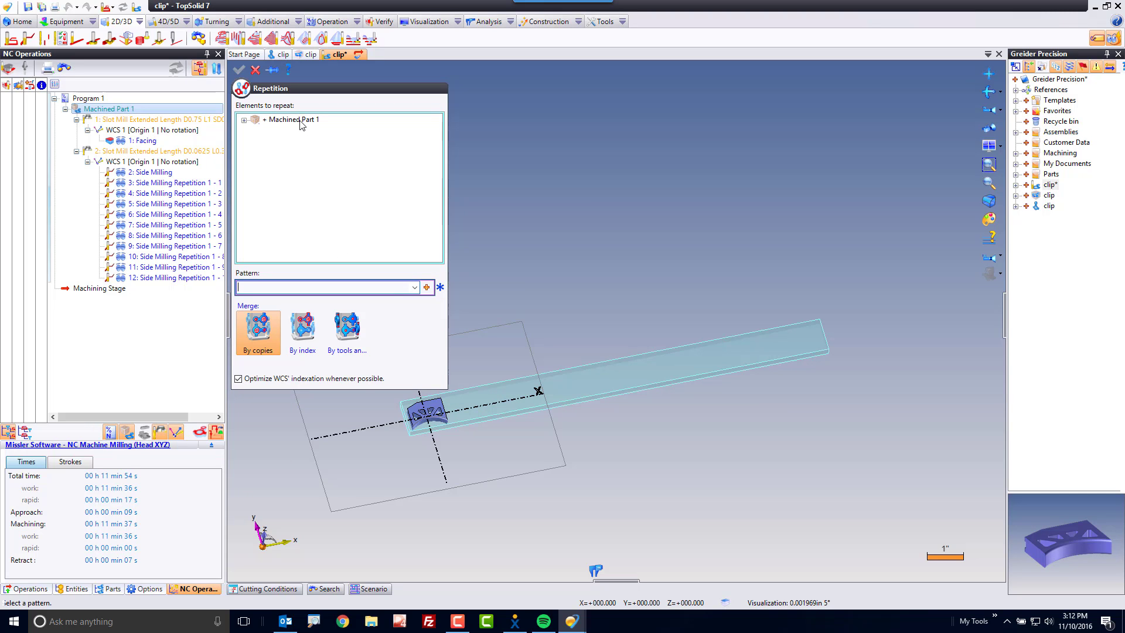
click(427, 287)
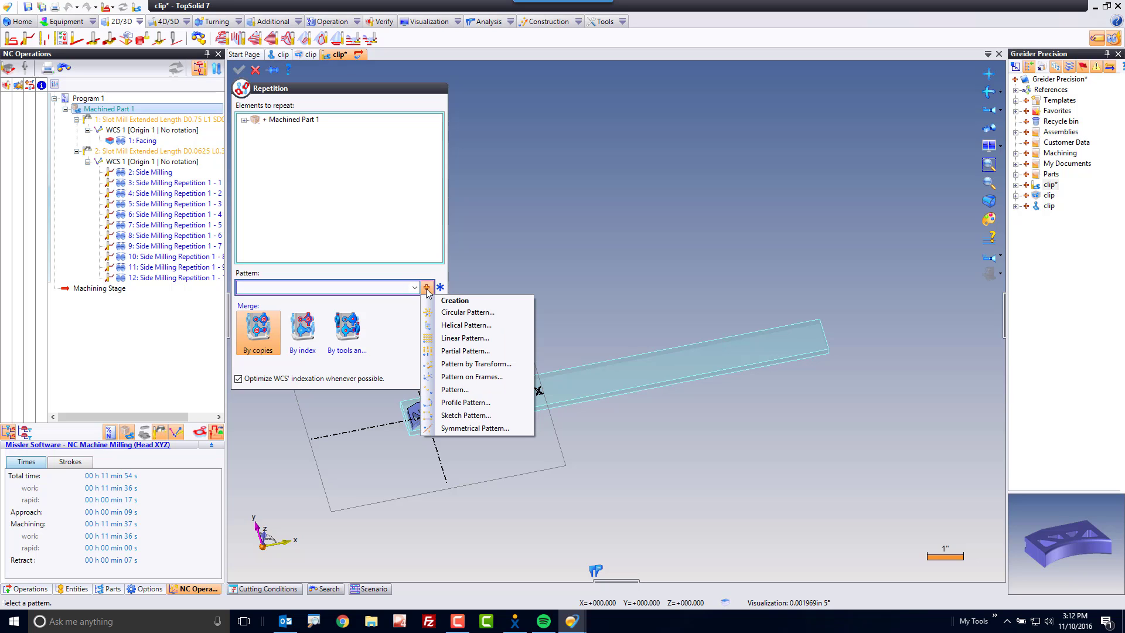
click(452, 339)
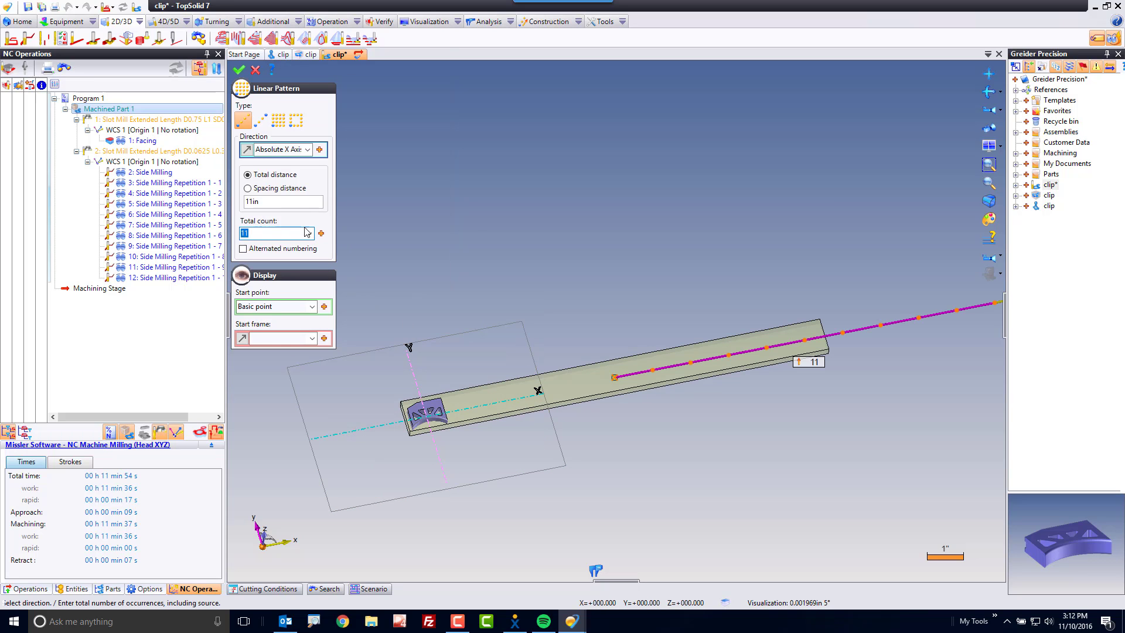
Run the pattern along absolute Y with 2 in spacing and 4 copies, then validate
click(307, 149)
click(297, 170)
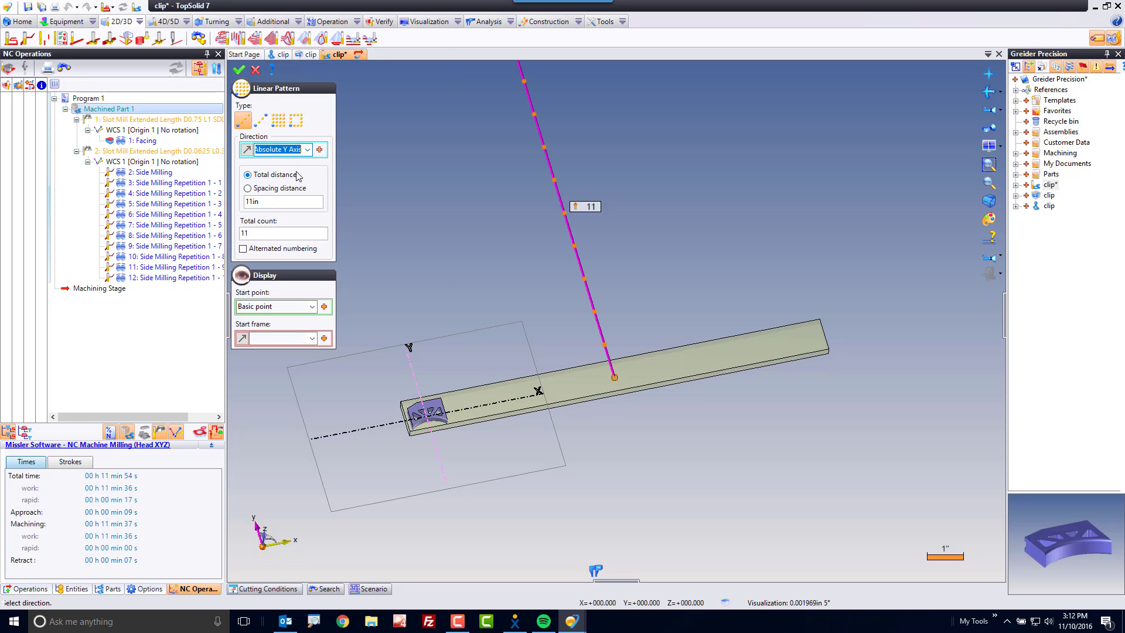
click(267, 190)
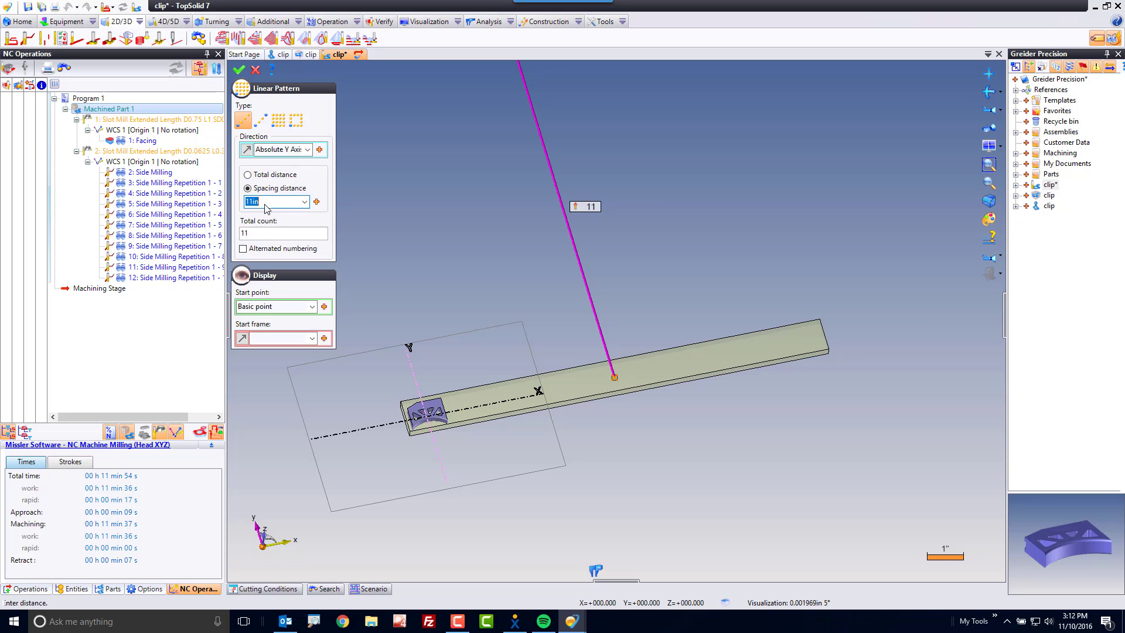
text(2)
key(Tab)
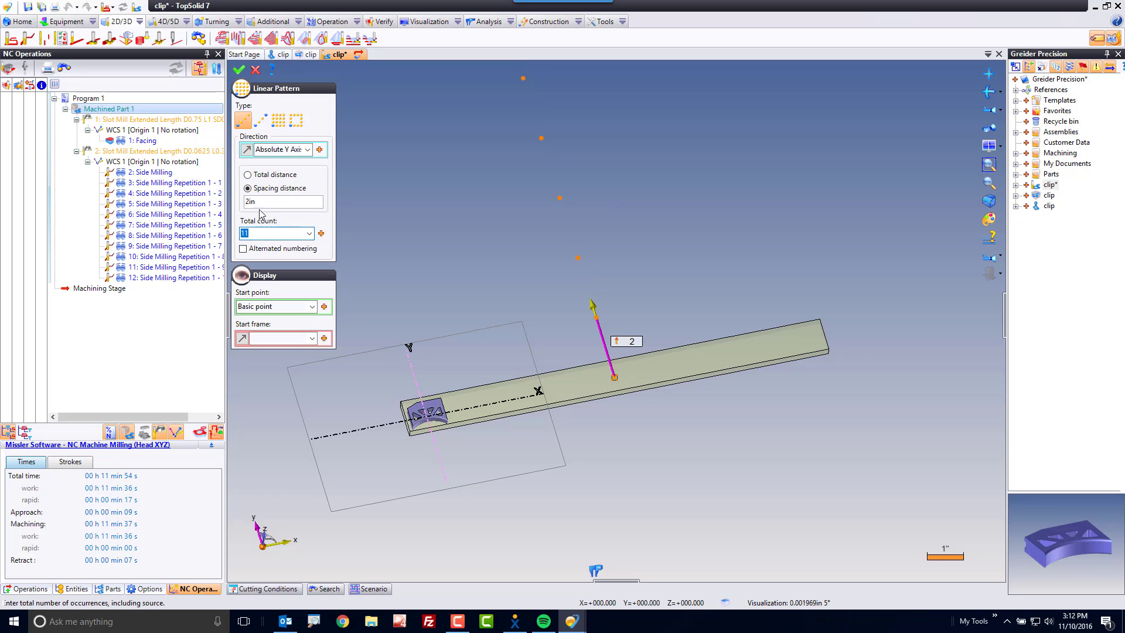
text(4)
key(Tab)
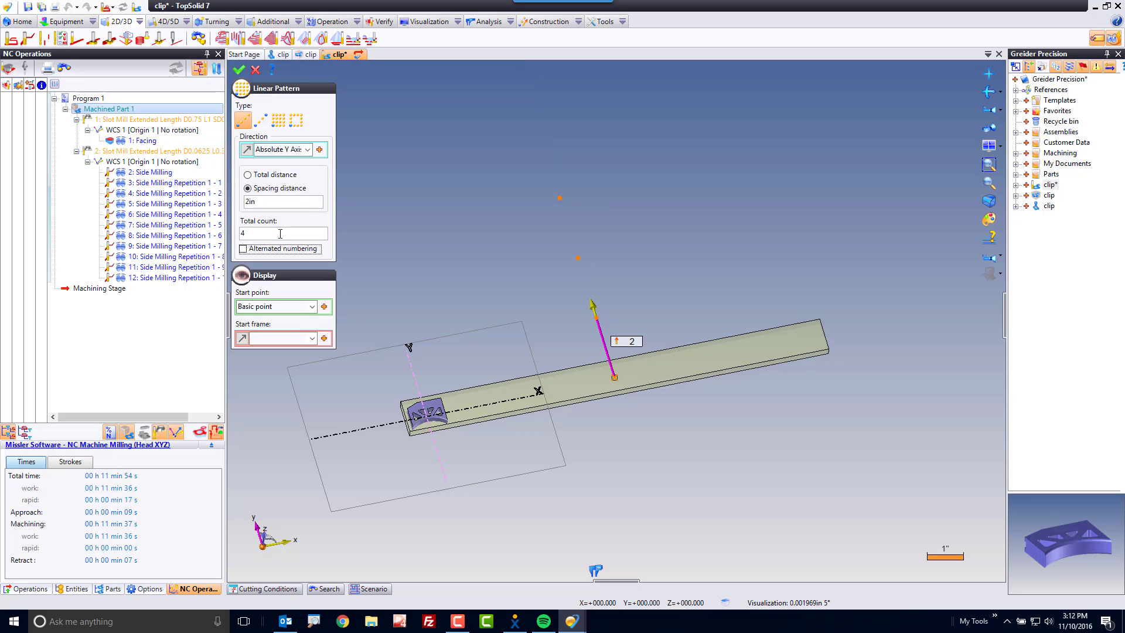
click(239, 70)
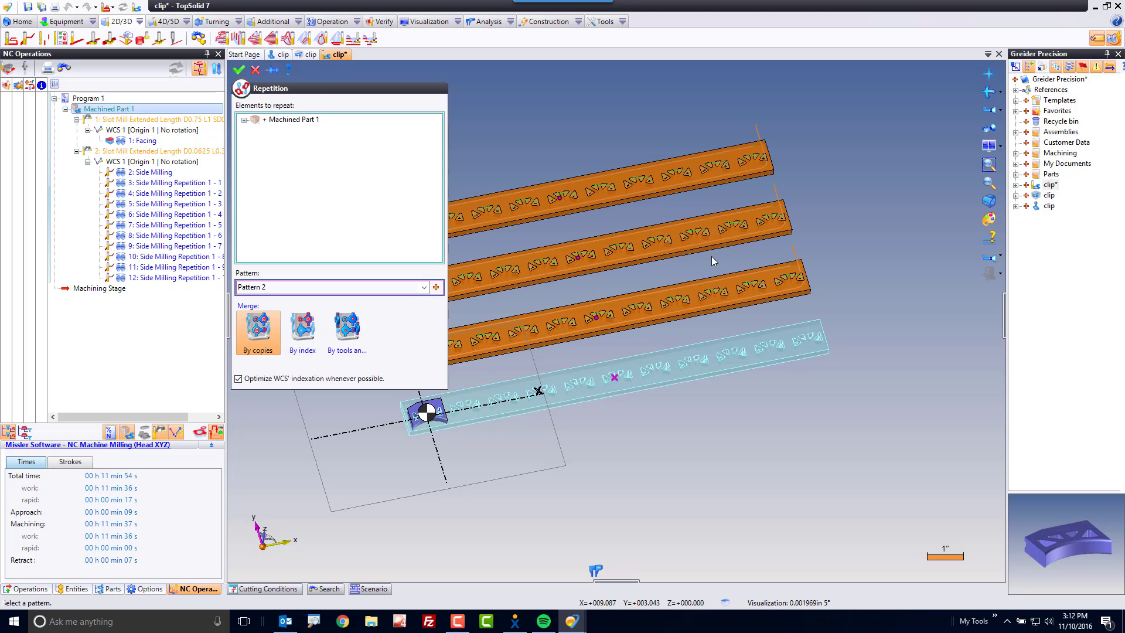
click(239, 70)
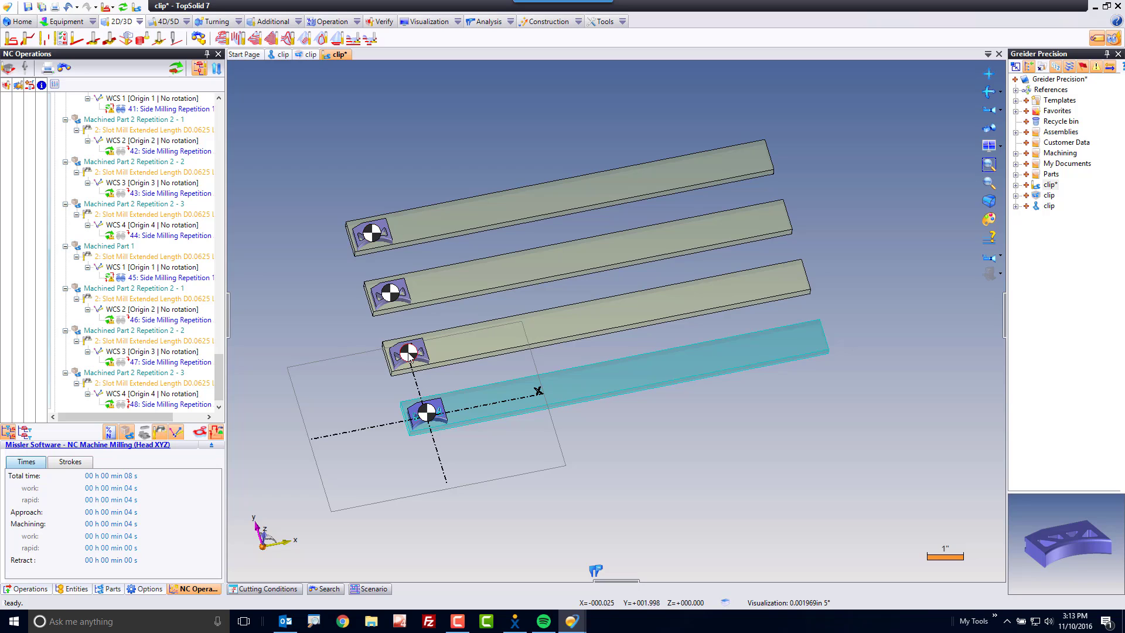
Number the first two copied bars' origins 55 and 56
right_click(403, 352)
click(425, 370)
click(261, 200)
key(Return)
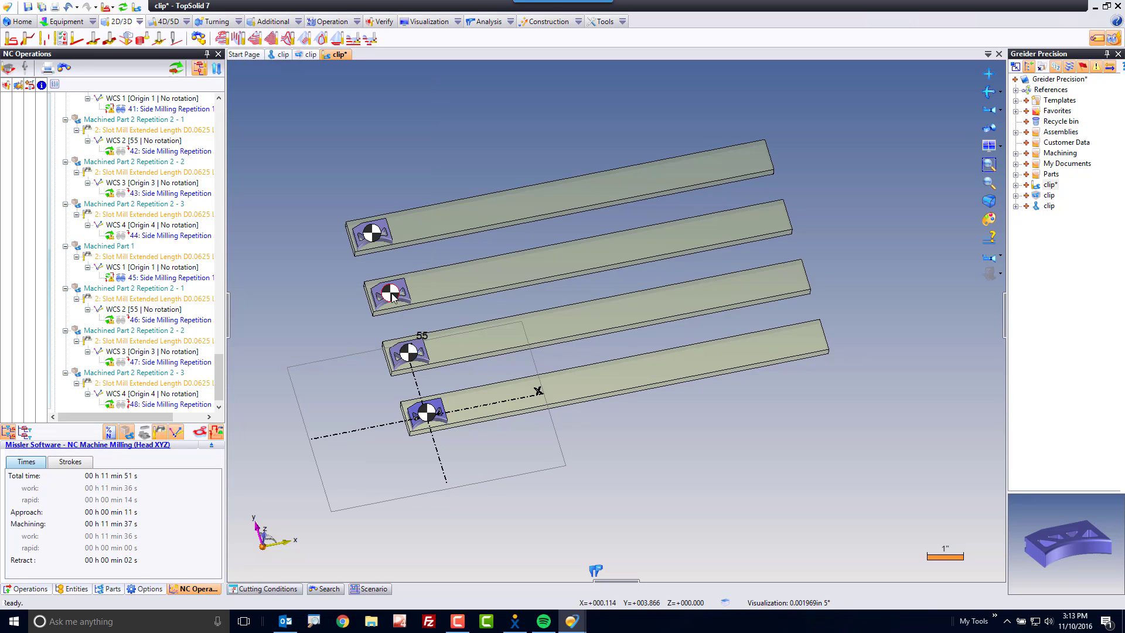
double_click(404, 310)
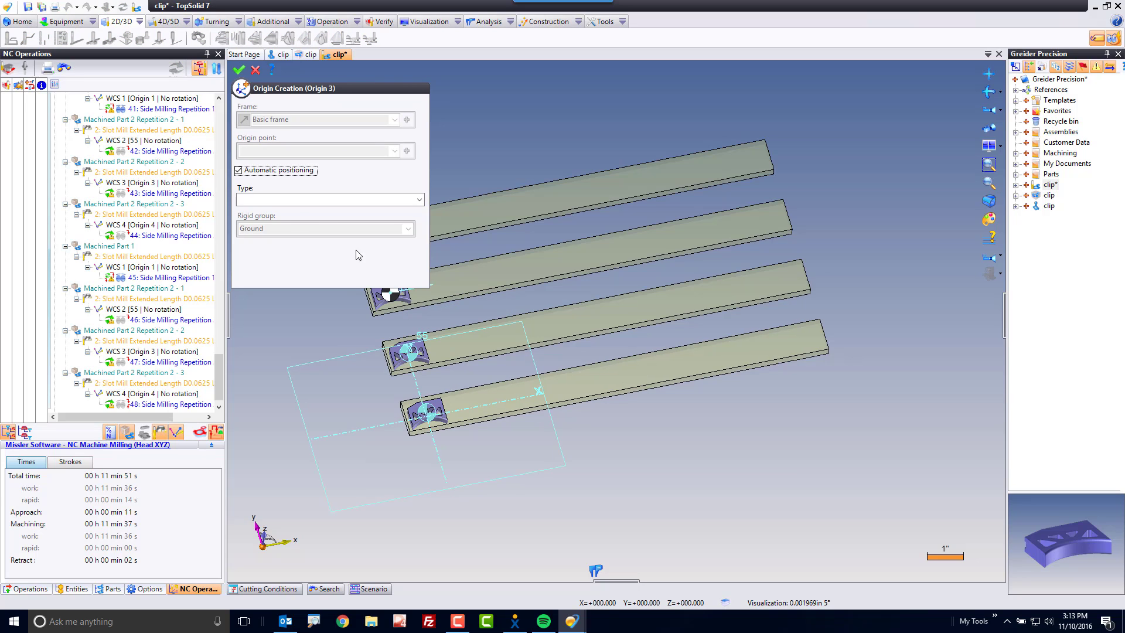
click(268, 198)
key(Return)
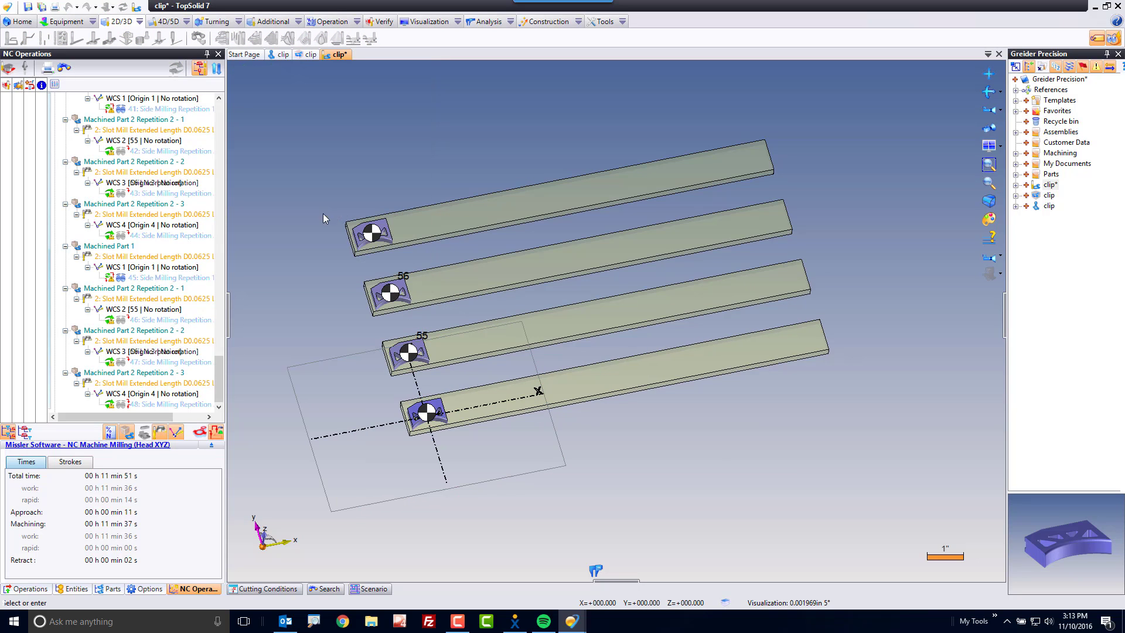
Number the top bar's origin 57 and recompute the operations for all four bars
right_click(364, 226)
click(378, 234)
click(306, 198)
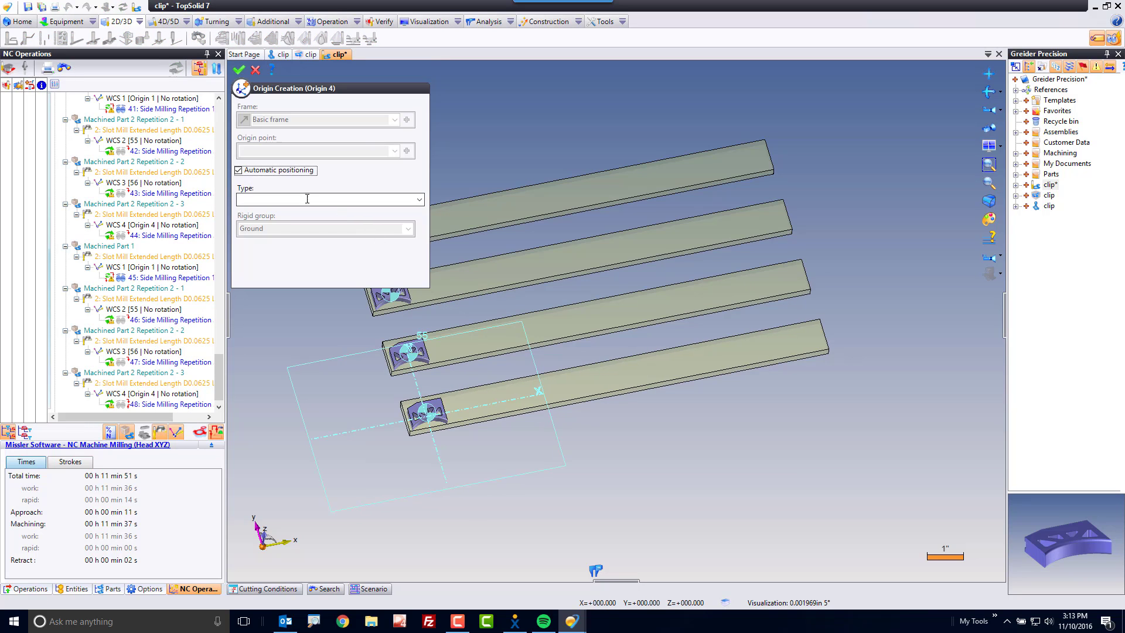
text(57)
key(Return)
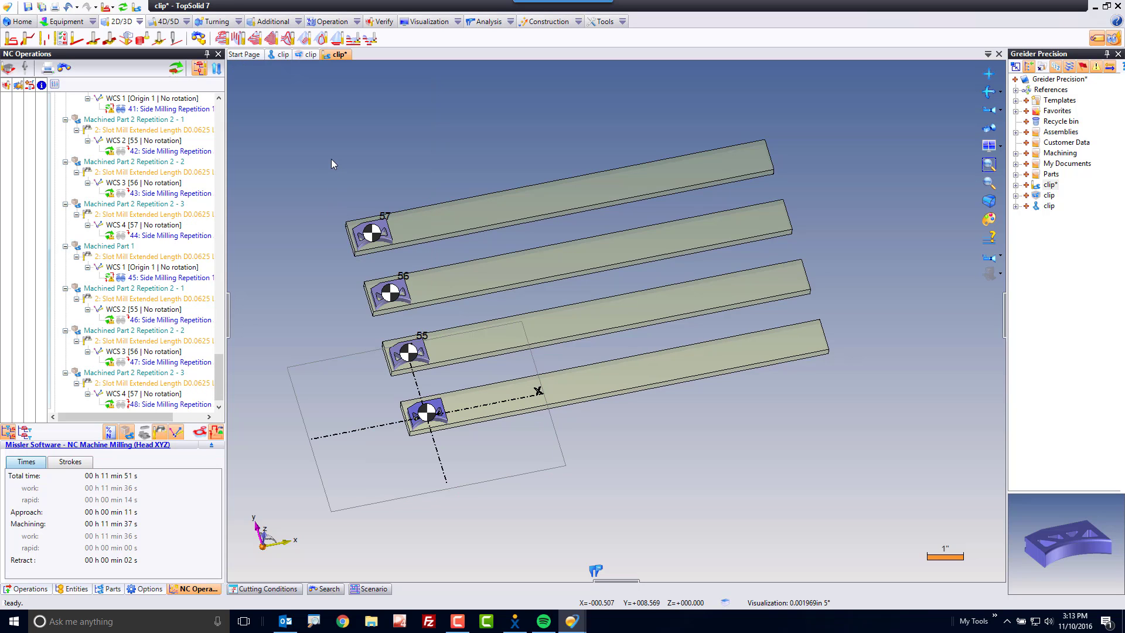
click(122, 6)
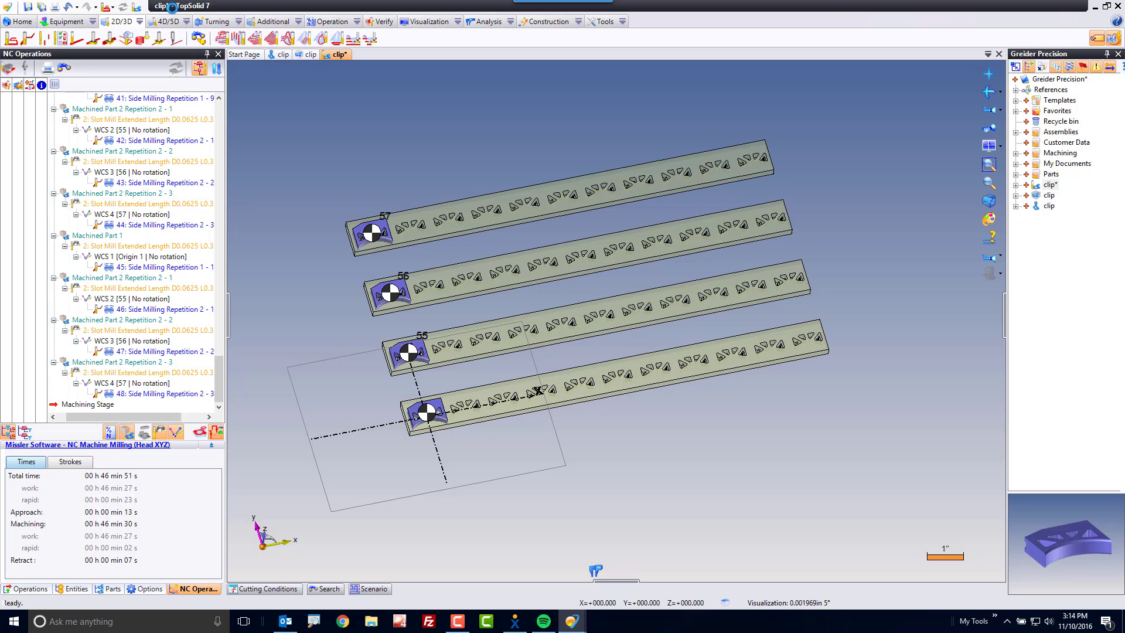
Save the clip document and choose the Missler Fanuc Mazak mill 3 axis post-processor for ISO generation
key(ctrl+s)
click(351, 39)
click(433, 108)
click(354, 154)
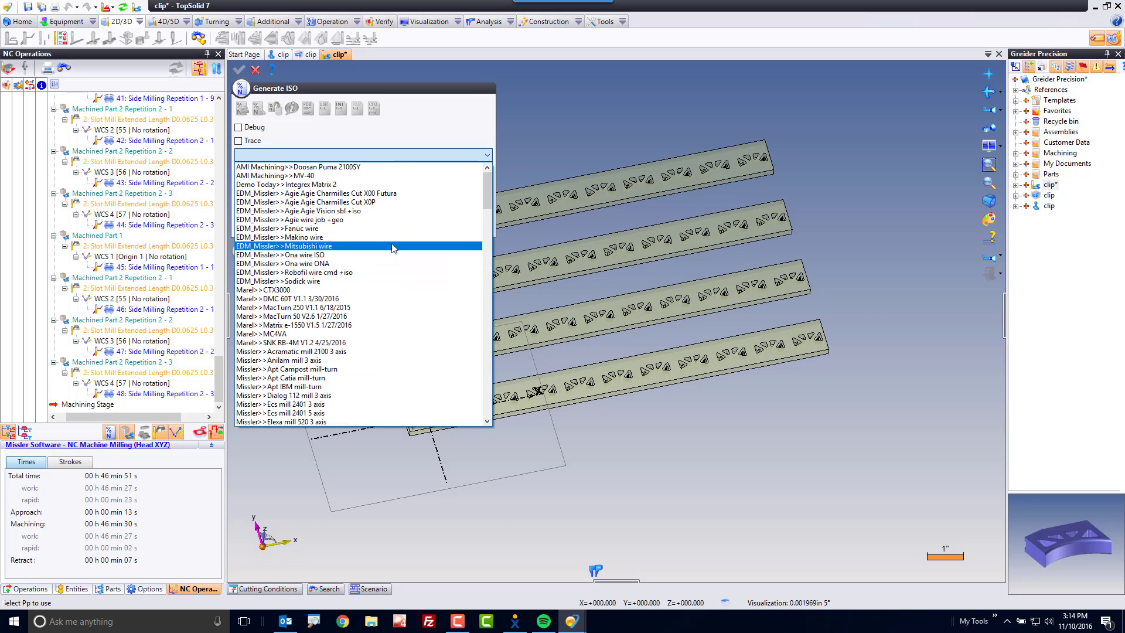
scroll(399, 199, down, 2)
scroll(400, 194, down, 3)
scroll(402, 190, down, 2)
scroll(403, 186, down, 1)
scroll(402, 185, down, 1)
scroll(402, 185, down, 1)
scroll(403, 185, down, 1)
click(375, 359)
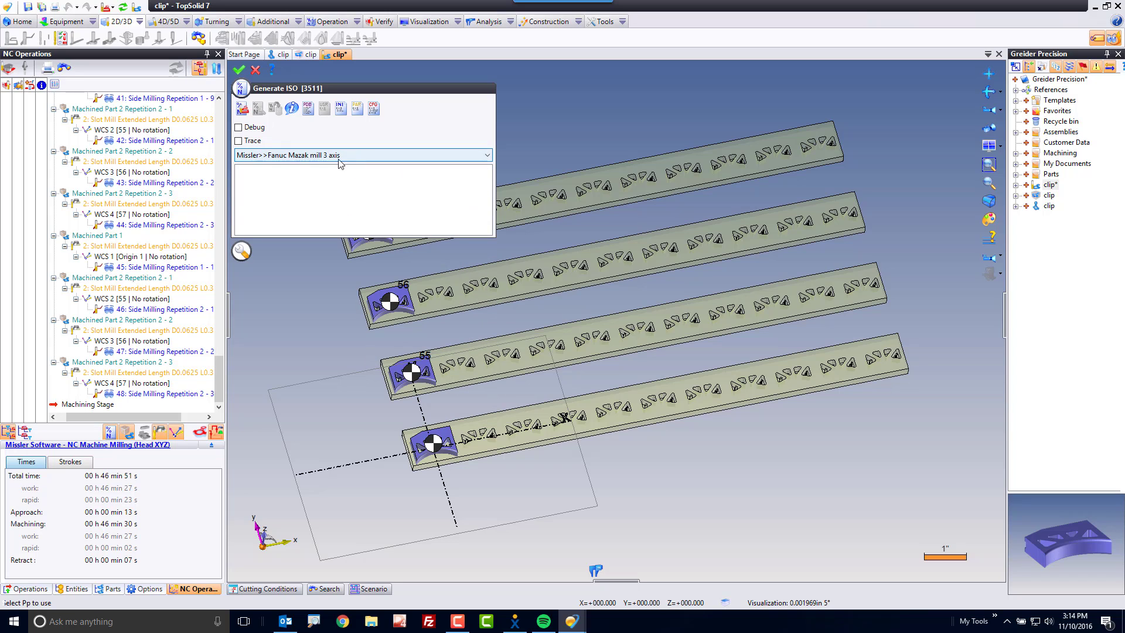
Enable subprogram output with first subprogram number 200 and save the post-processor configuration
click(242, 251)
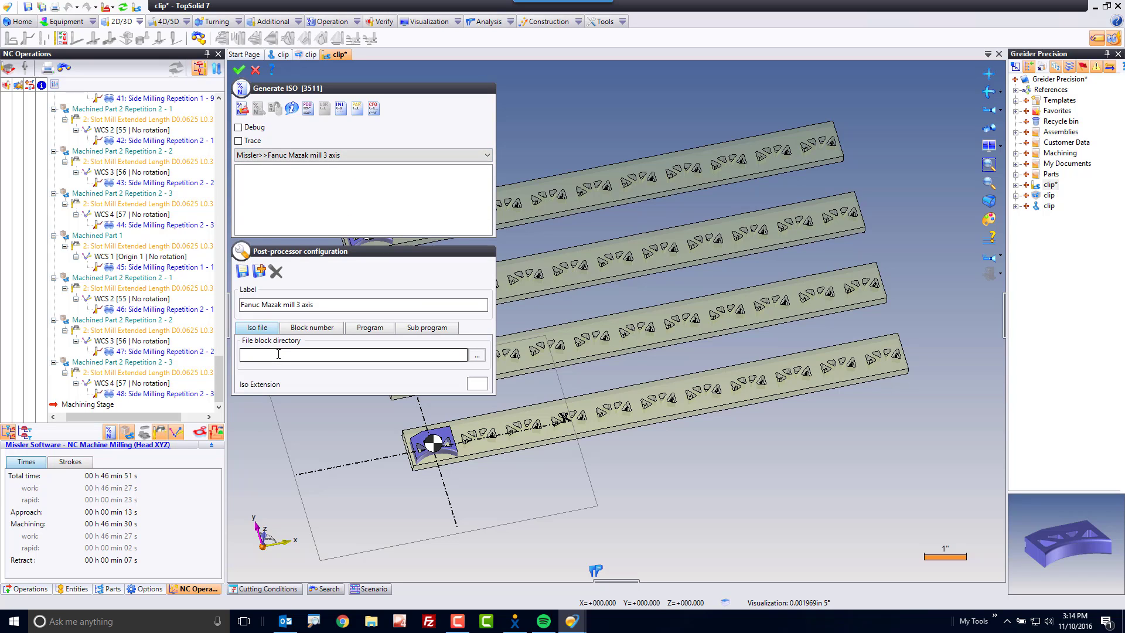
click(434, 328)
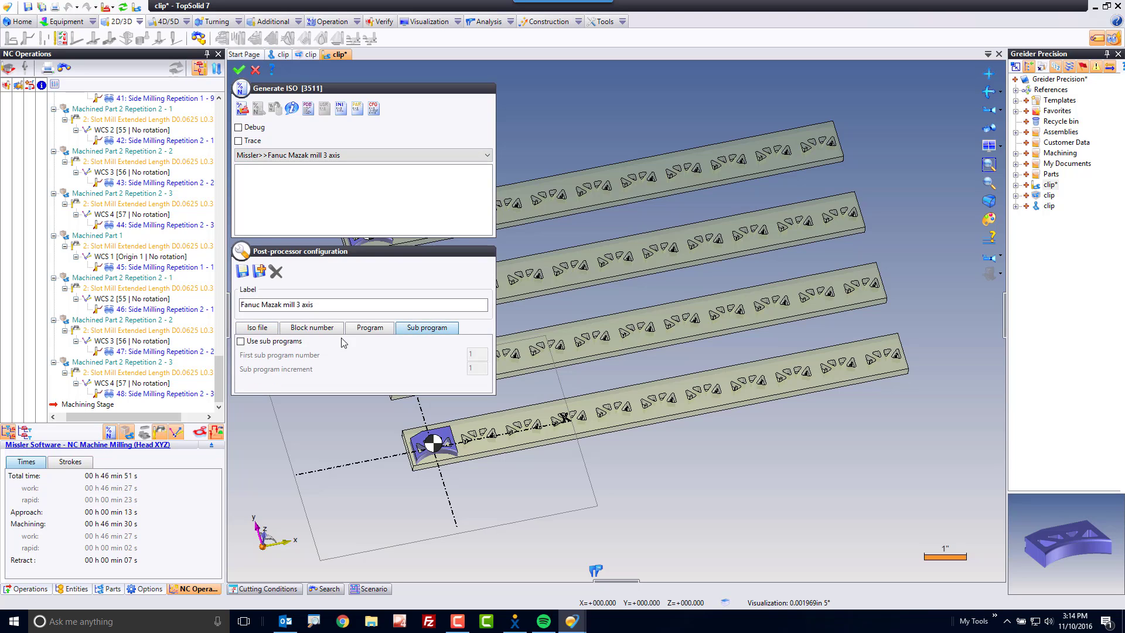
click(241, 342)
click(483, 353)
text(200)
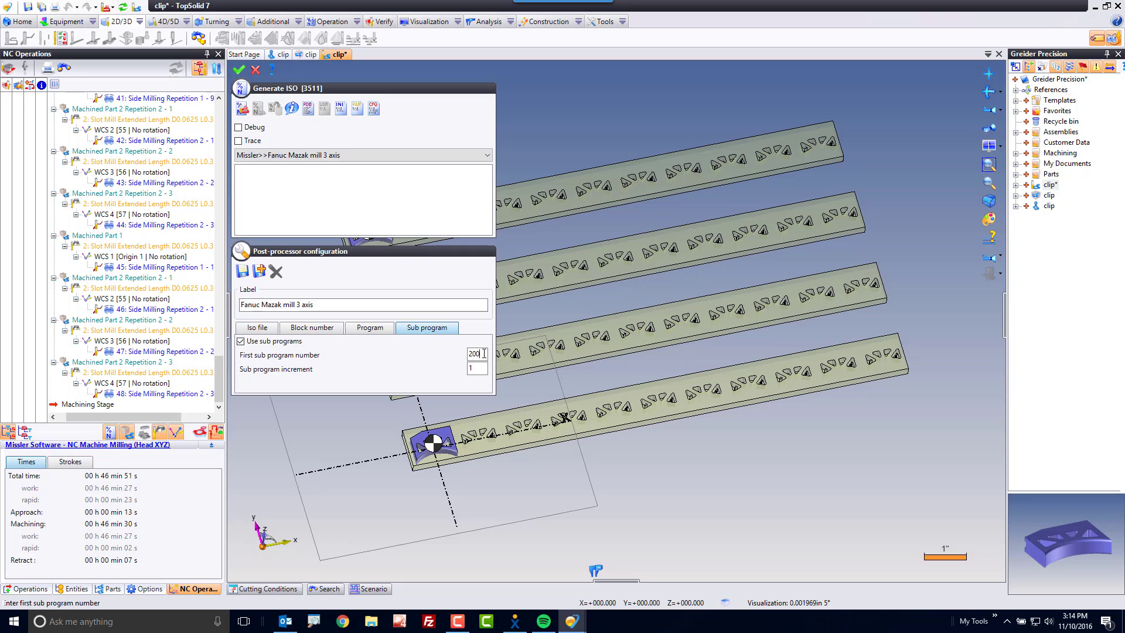
key(Return)
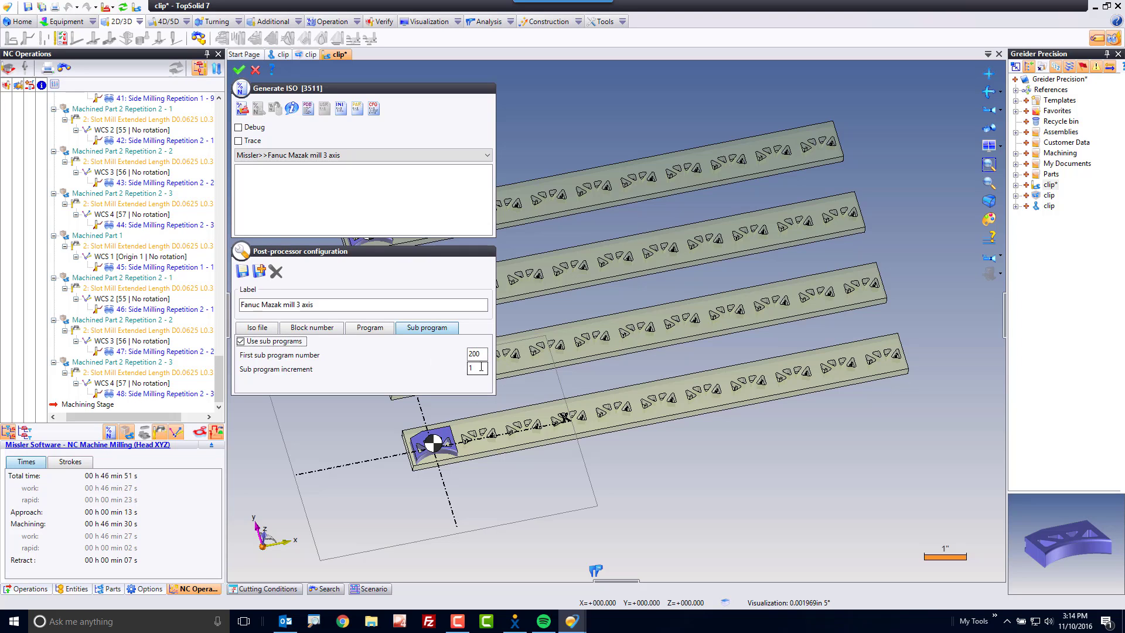
click(243, 269)
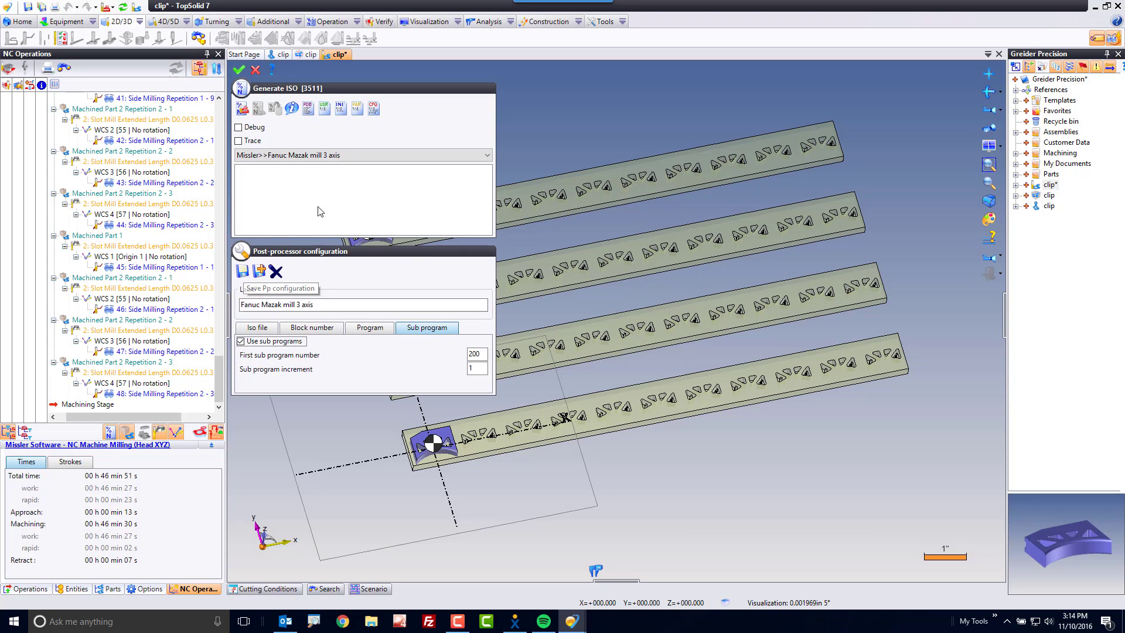
Generate the ISO G-code and save it as clip, replacing the existing file
click(241, 110)
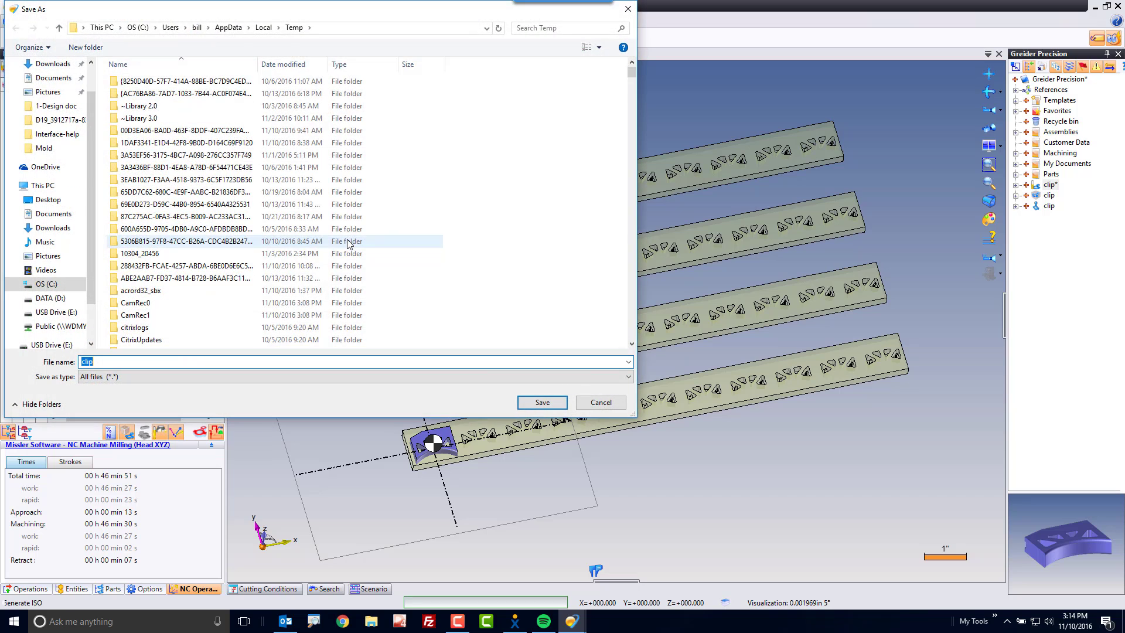
click(535, 410)
click(581, 313)
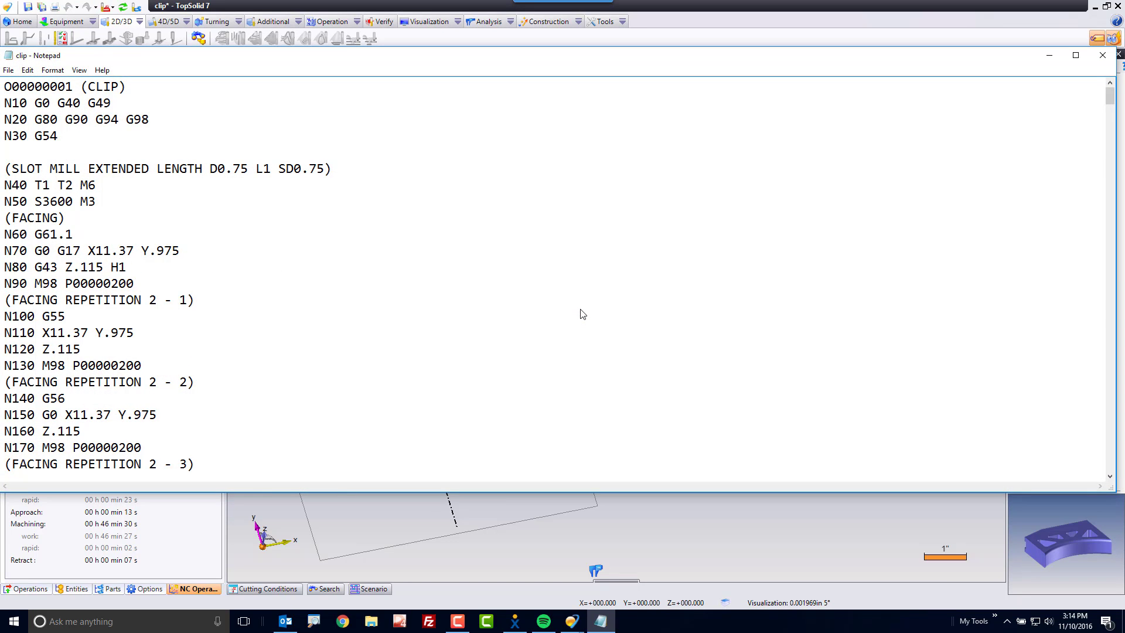
Highlight the subprogram call on line N90 and scroll through the G55–G57 repetition blocks
drag(112, 283, 75, 285)
scroll(168, 292, down, 1)
scroll(168, 292, down, 4)
scroll(170, 292, down, 1)
scroll(176, 291, down, 3)
scroll(176, 291, down, 2)
scroll(222, 284, down, 2)
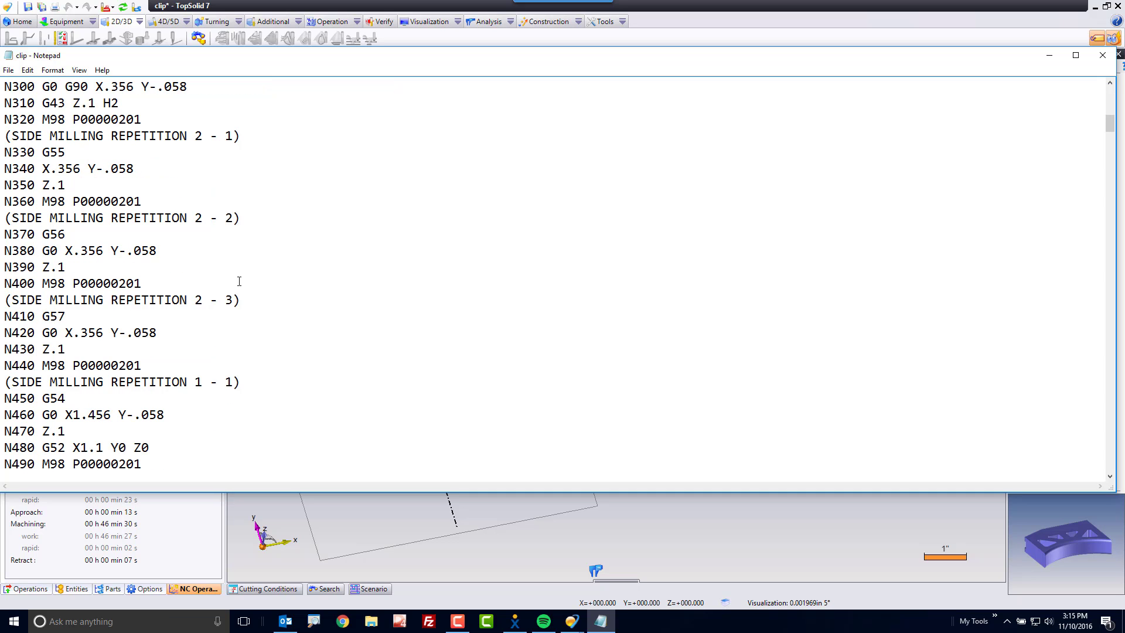
Scroll past the M30 program end to the O00000200 and O00000201 subprograms
scroll(217, 269, down, 2)
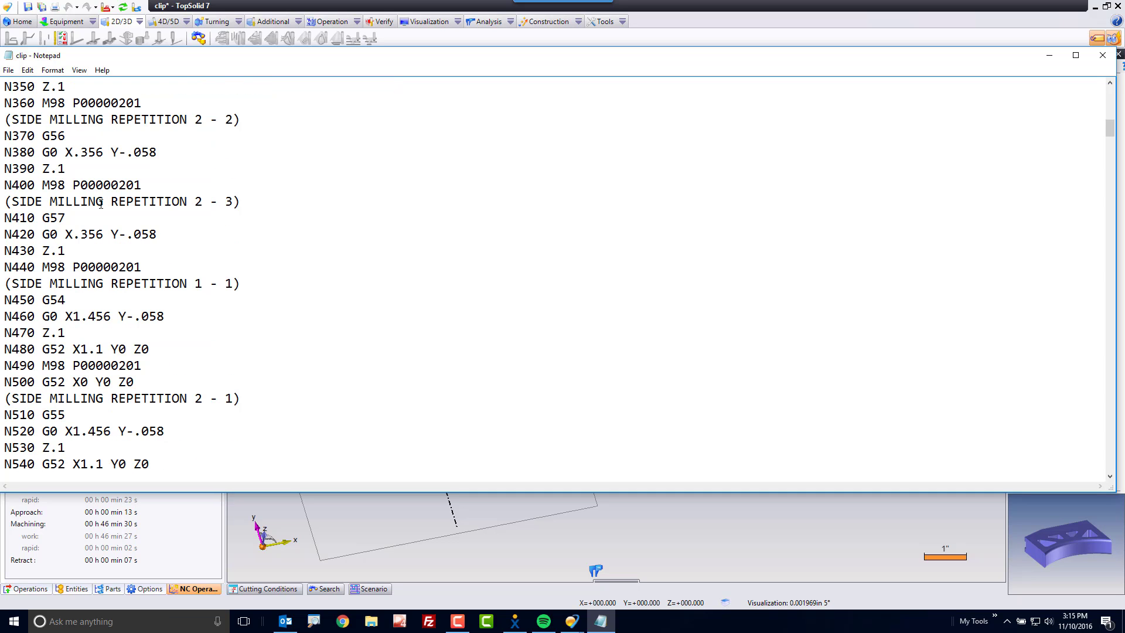
scroll(215, 330, down, 3)
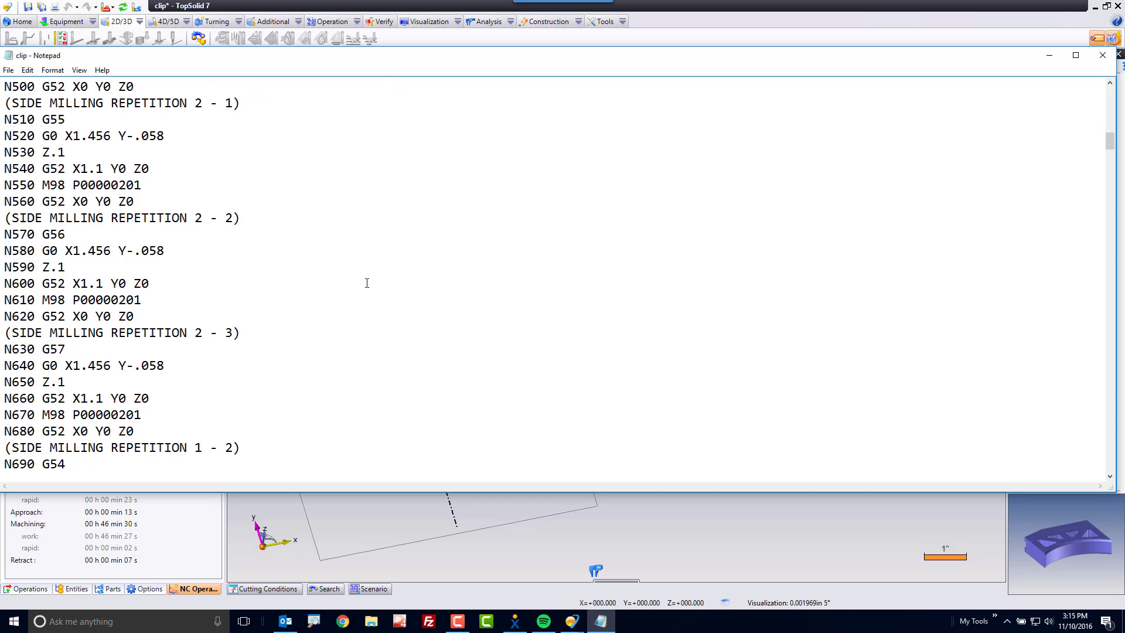
scroll(368, 283, down, 2)
scroll(372, 280, down, 5)
scroll(372, 280, down, 1)
scroll(373, 279, down, 2)
scroll(373, 279, down, 2)
scroll(372, 279, down, 3)
scroll(880, 234, down, 1)
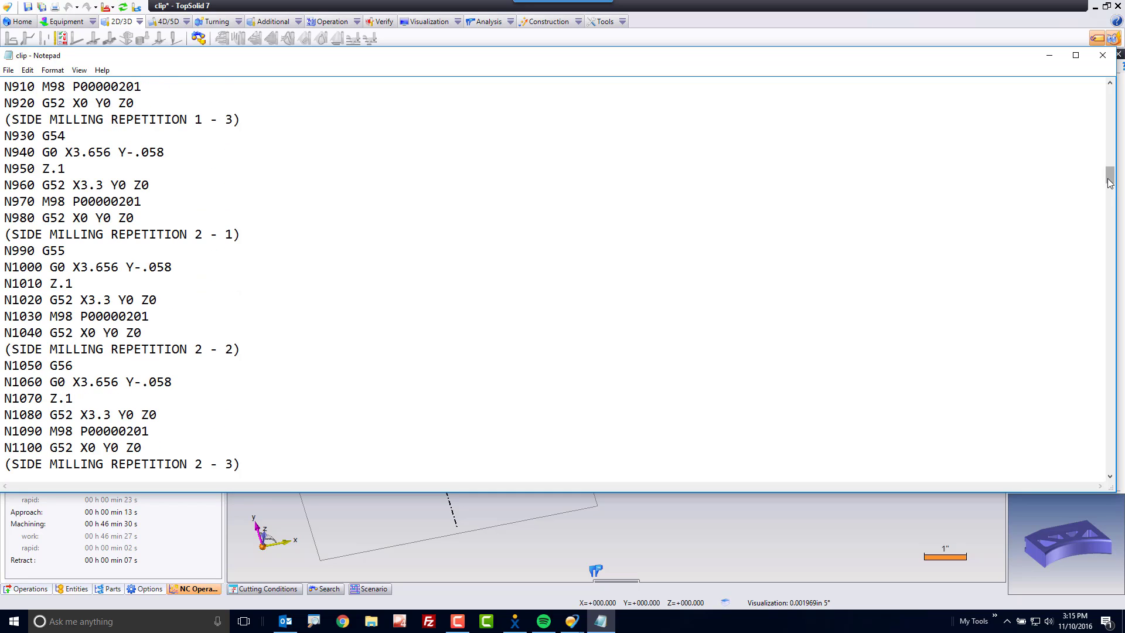
mouse_move(1109, 183)
mouse_down()
mouse_move(1101, 379)
mouse_move(1111, 460)
mouse_move(1114, 345)
mouse_up()
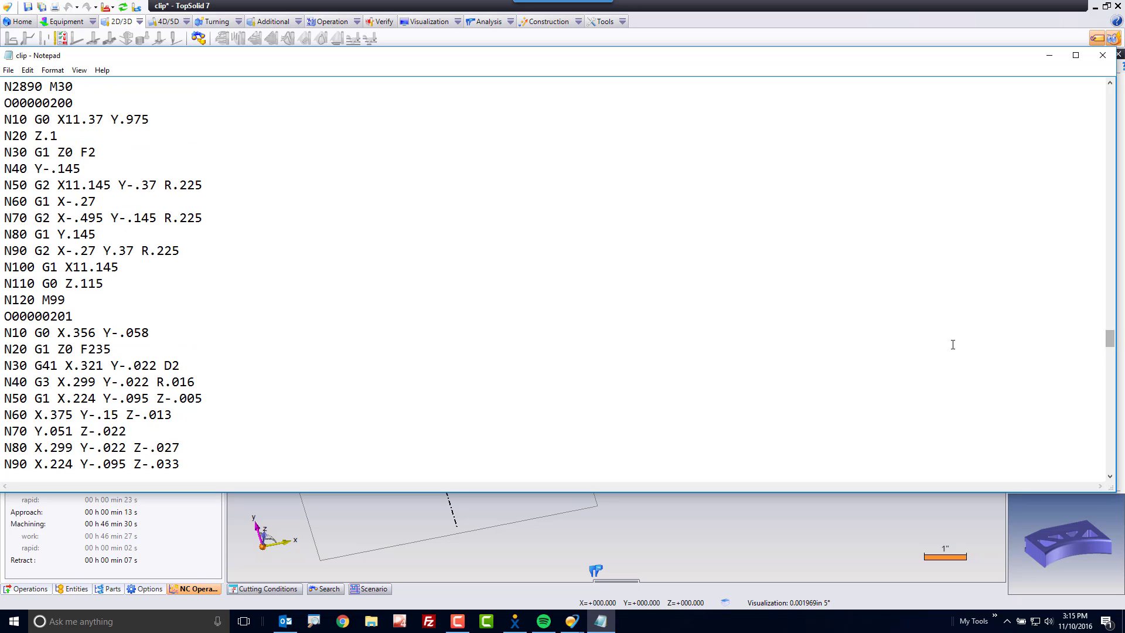